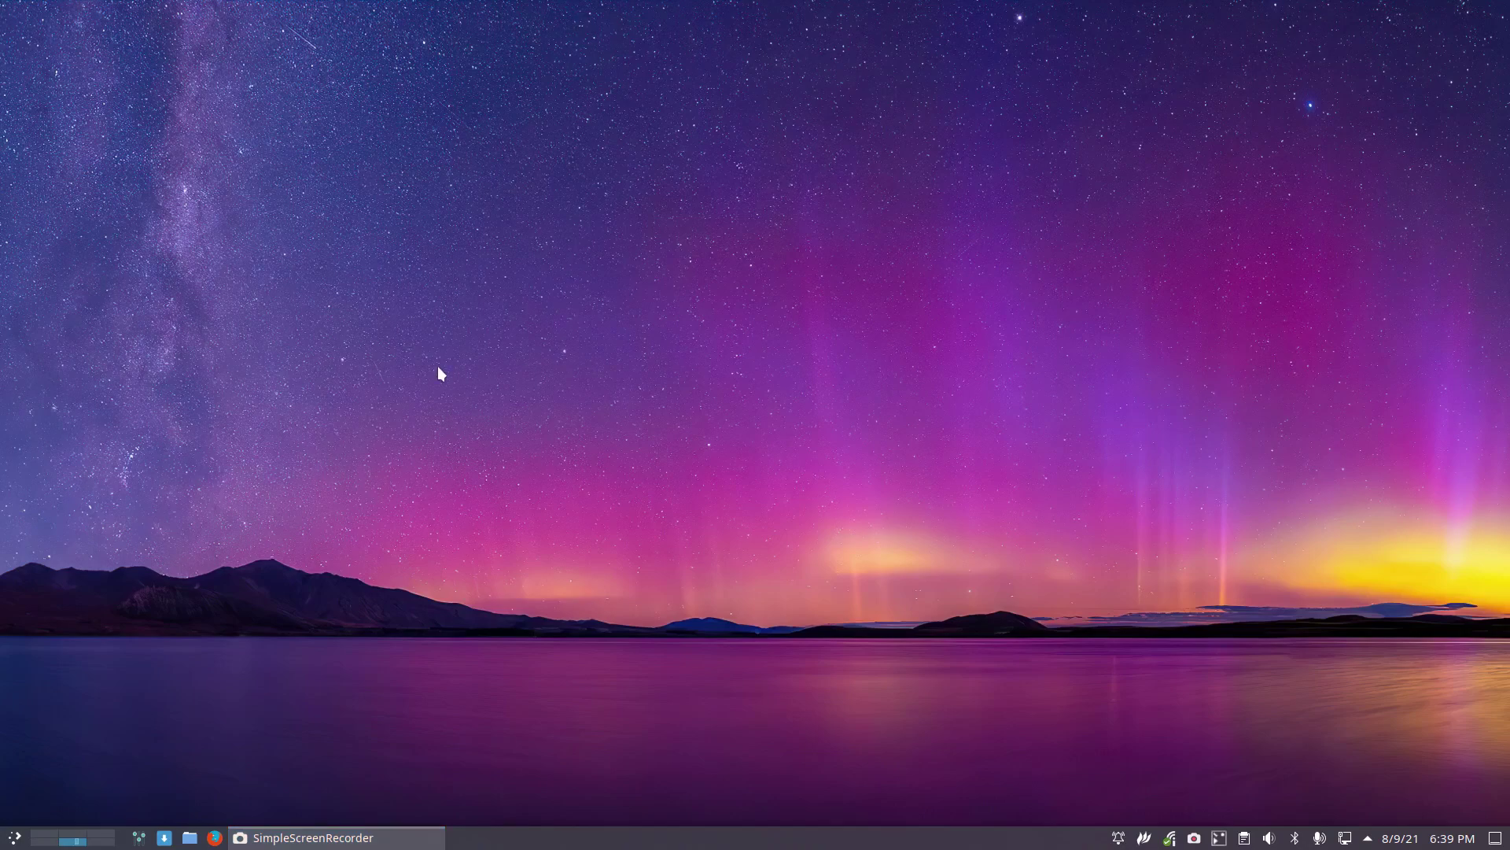
Open a terminal in a smaller window and run update, entering the sudo password and accepting the package upgrade.
key("ctrl+alt+t")
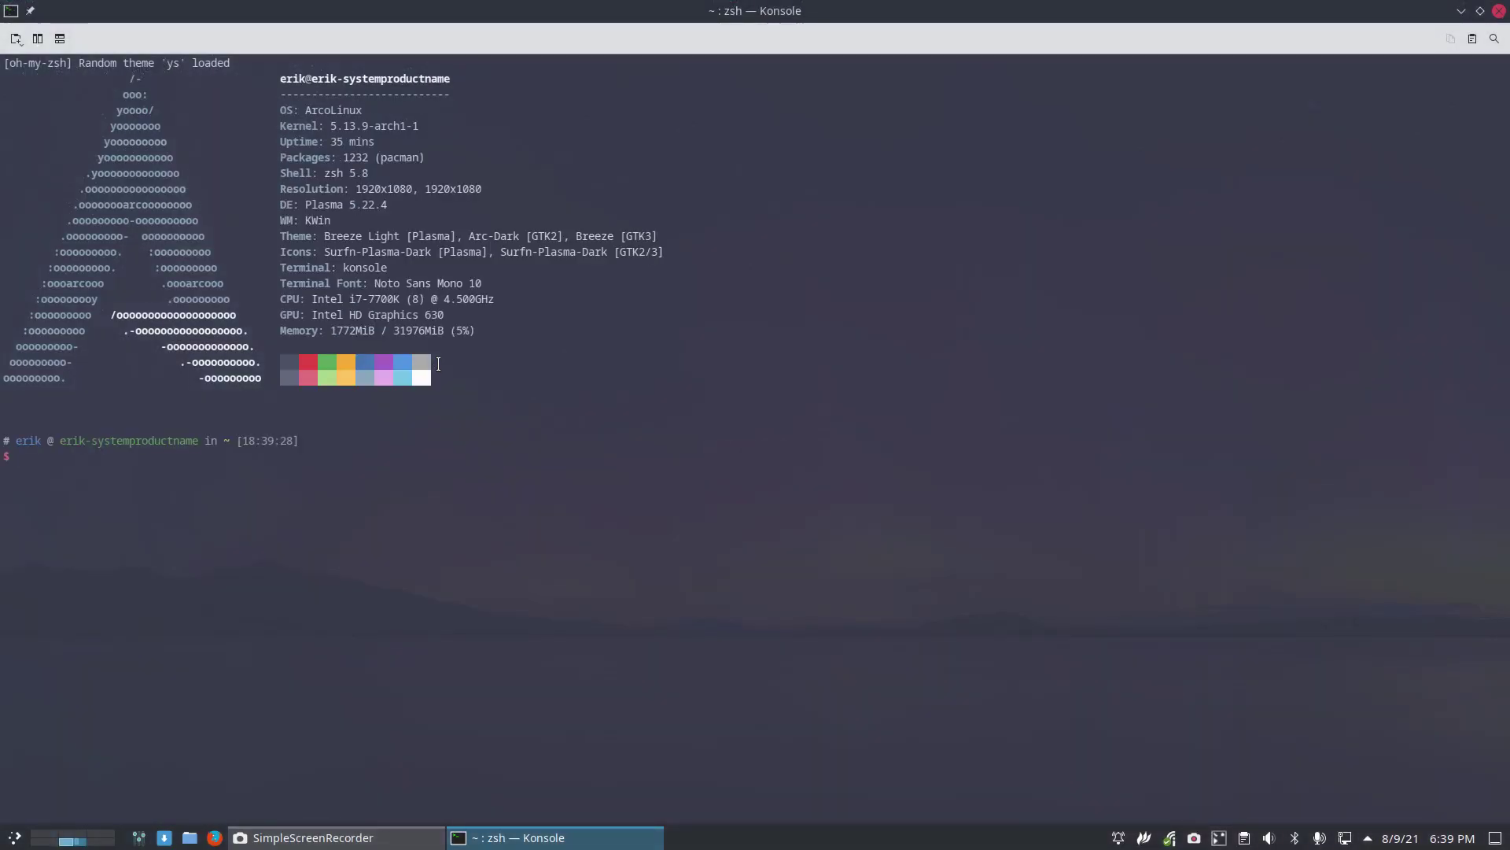
left_click_drag(713, 11, 644, 110)
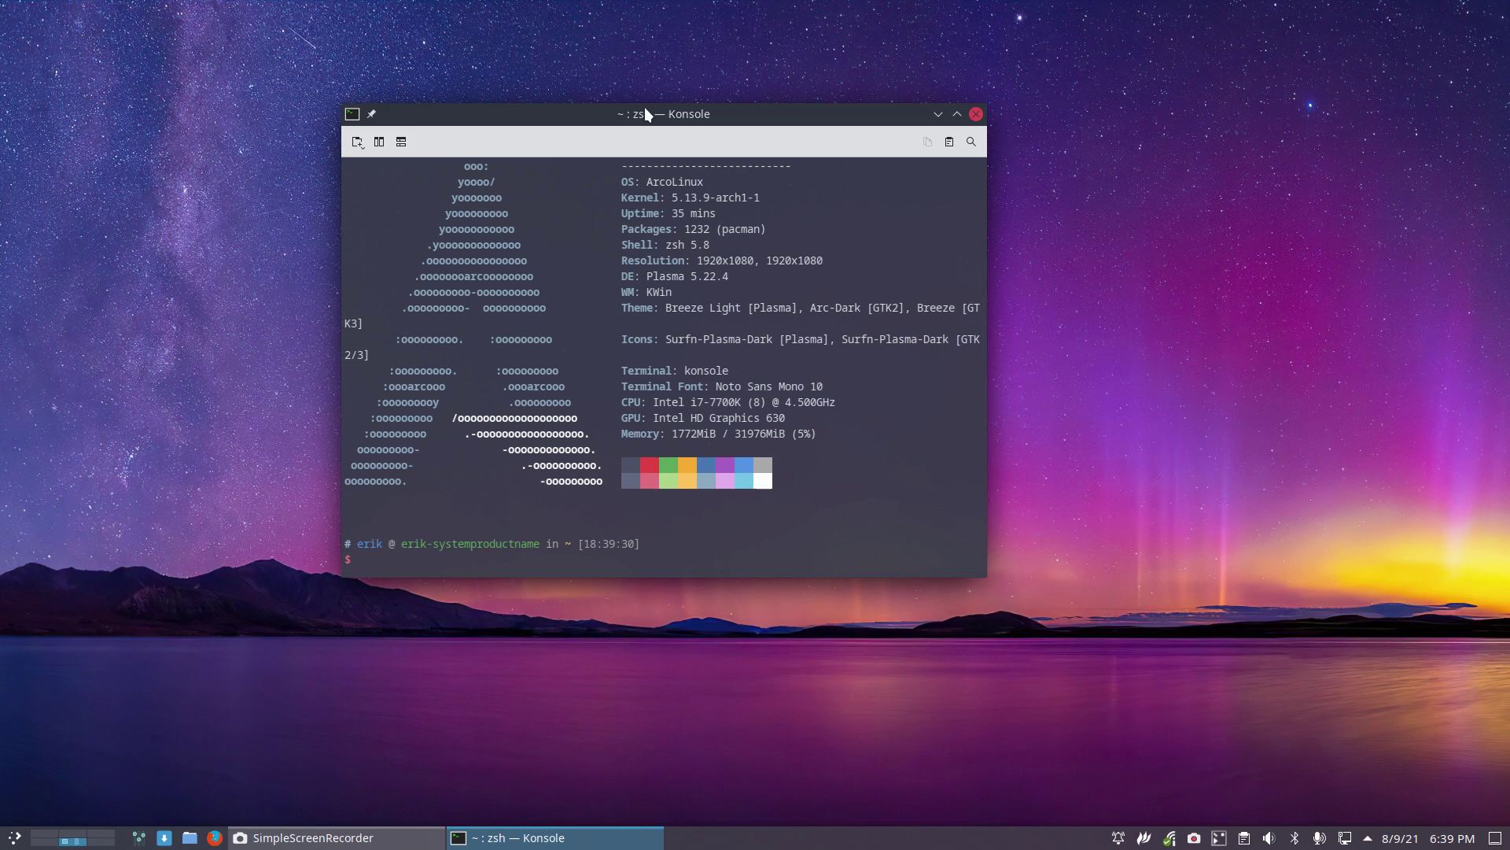
type("pdate")
key("Return")
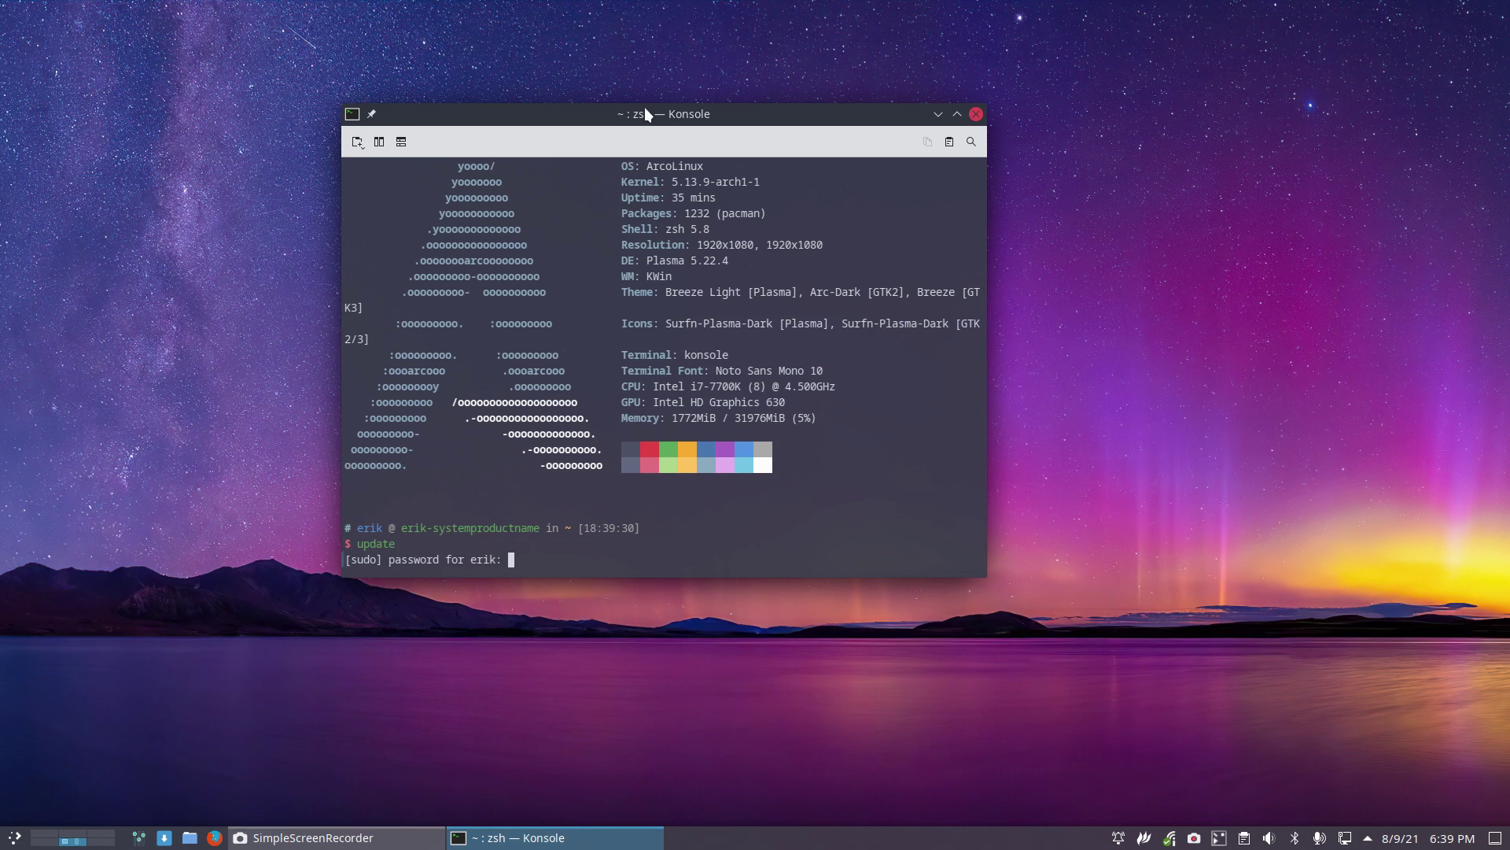
key("Return")
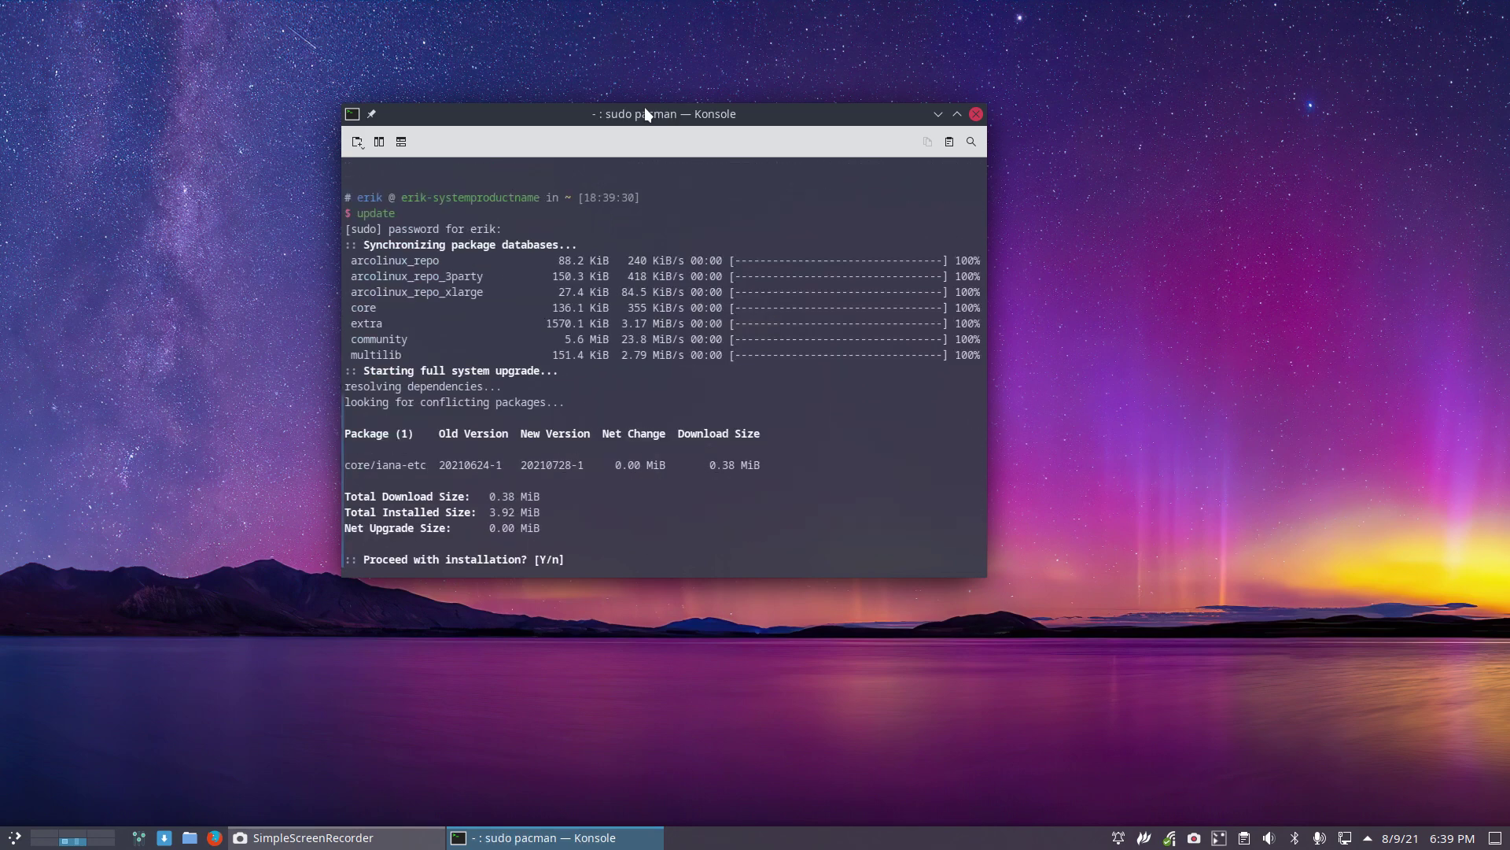
key("Return")
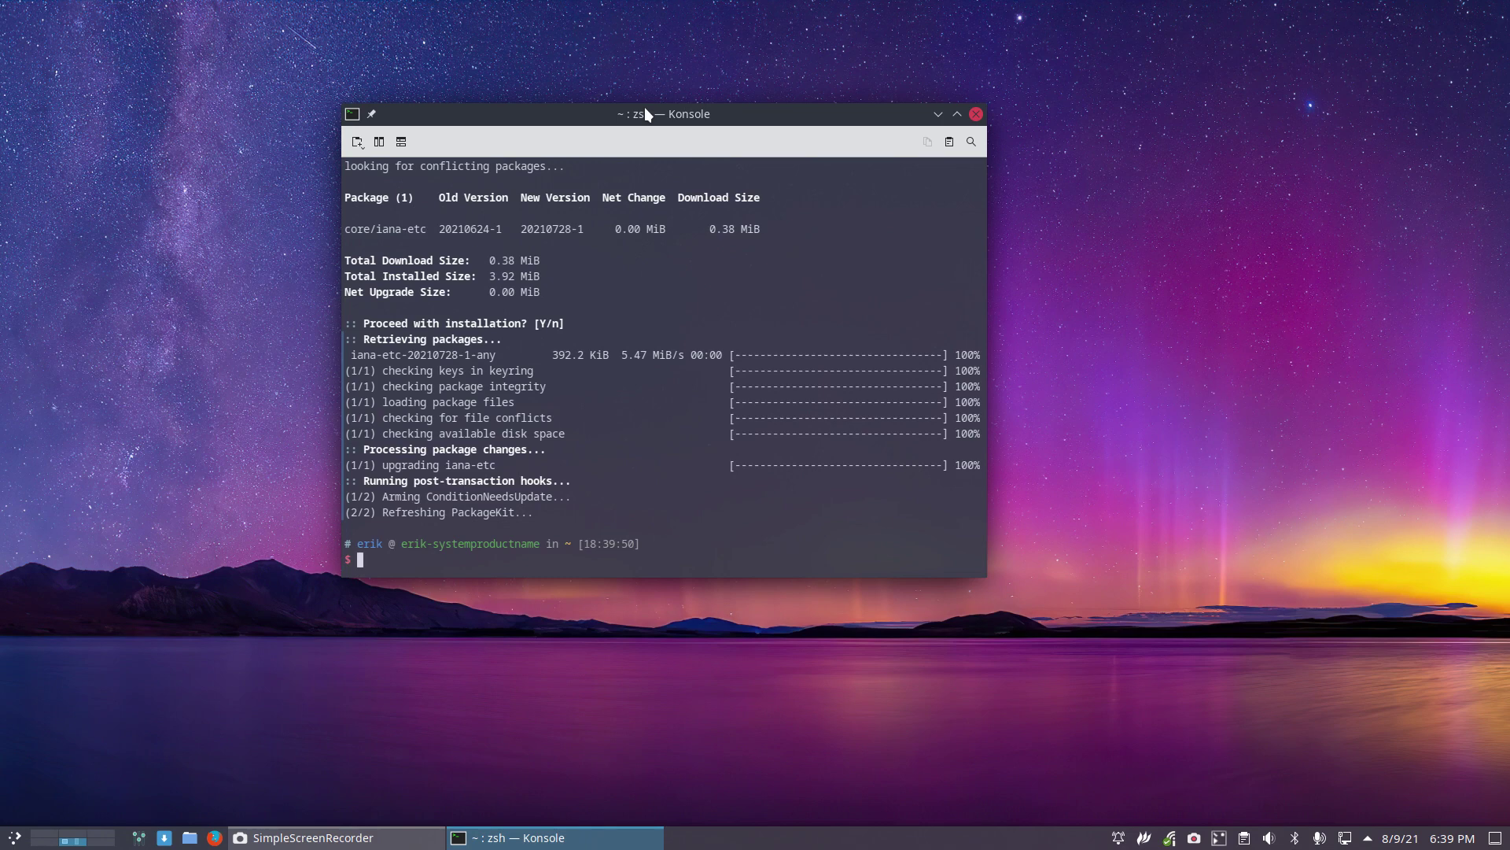
Install the freetube-bin package with sudo pacman -S, accept the installation, and close the terminal.
type("sudo pacman -S")
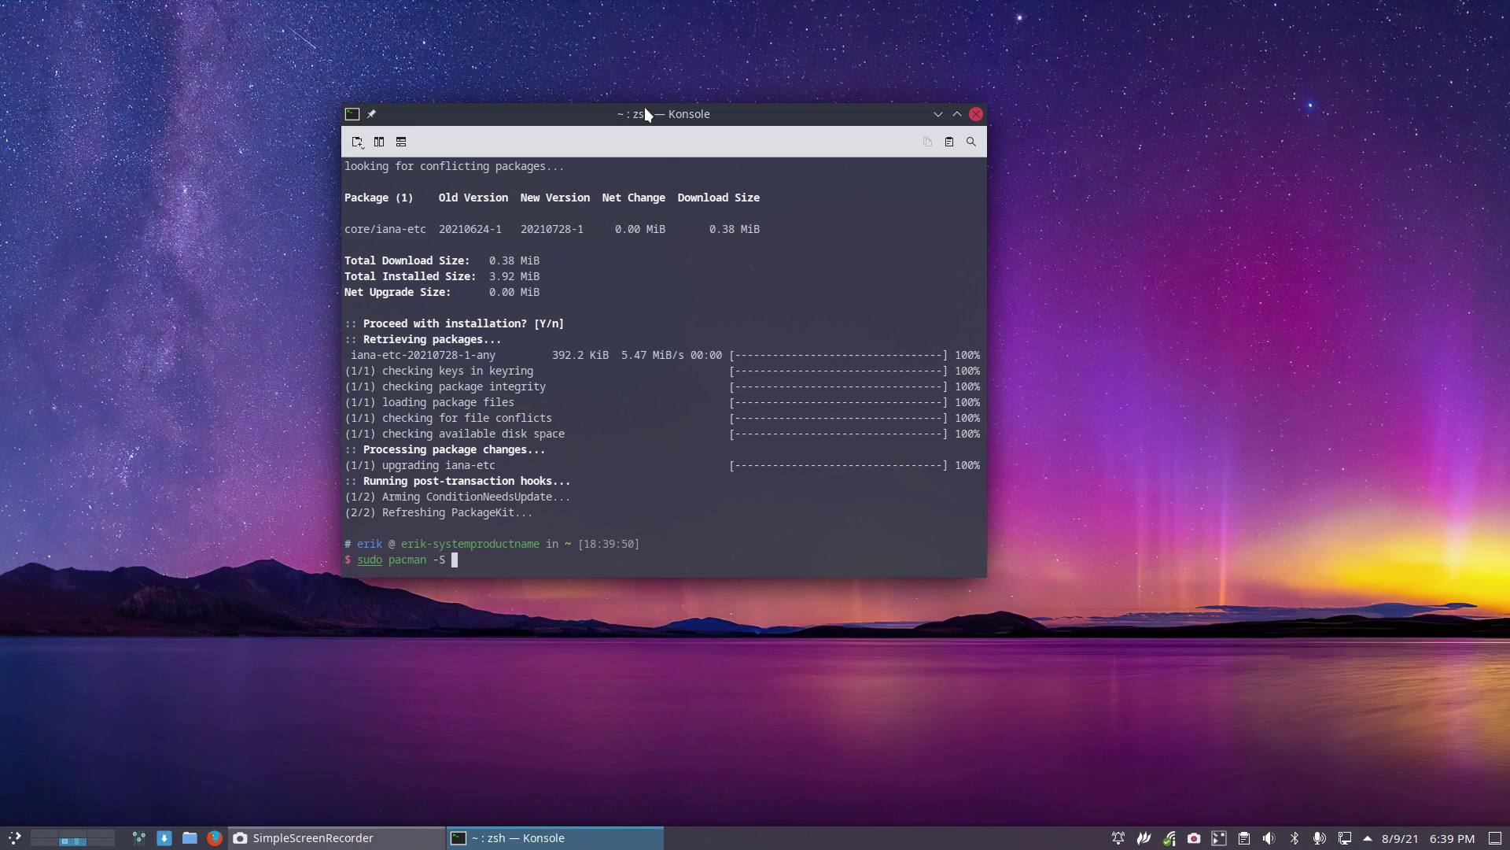
type(" freet")
key("Tab")
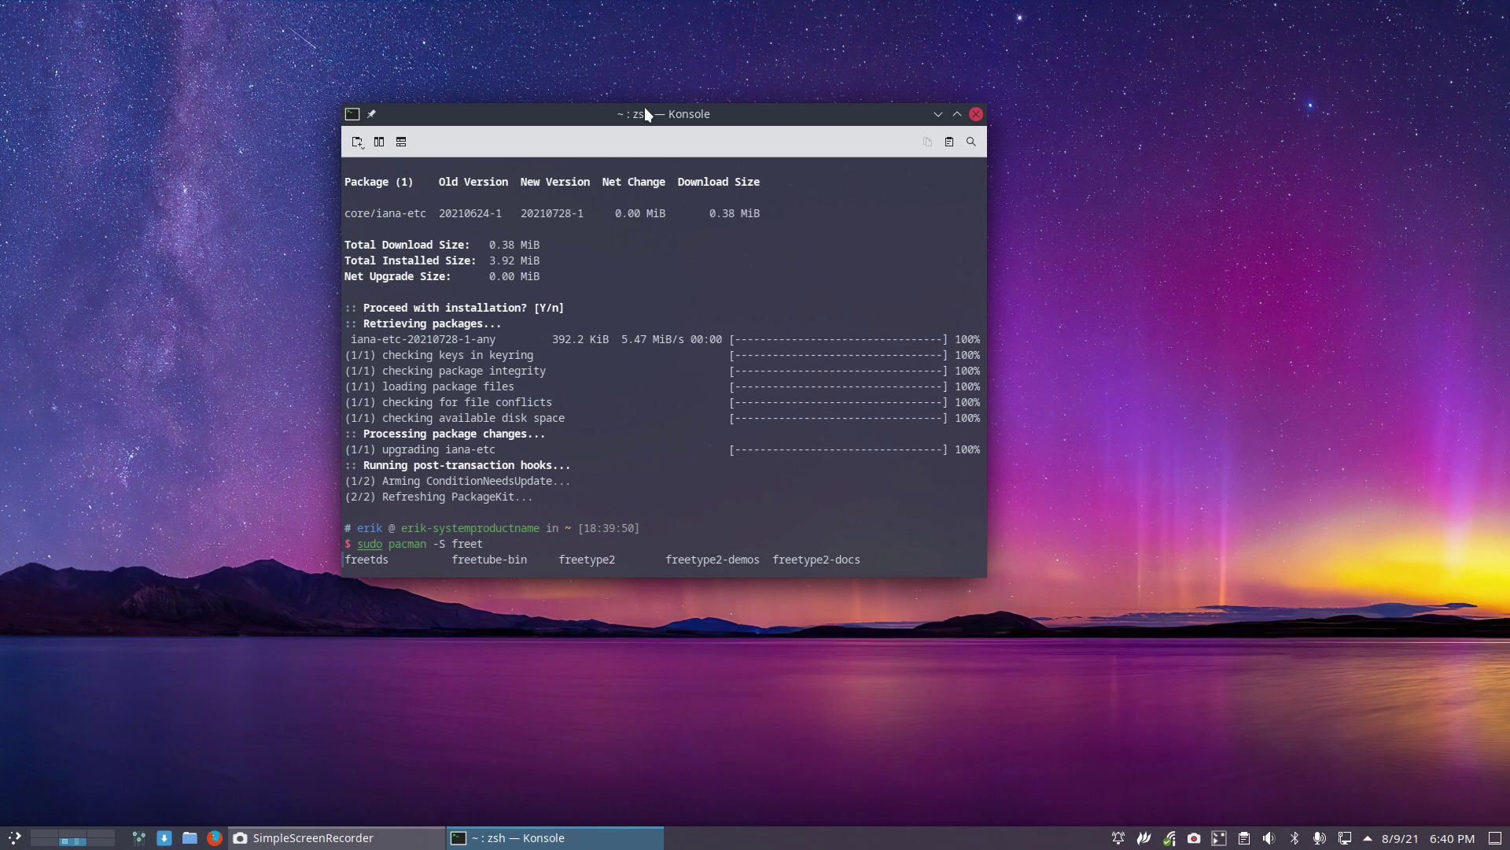
type("ub")
key("Tab")
key("Return")
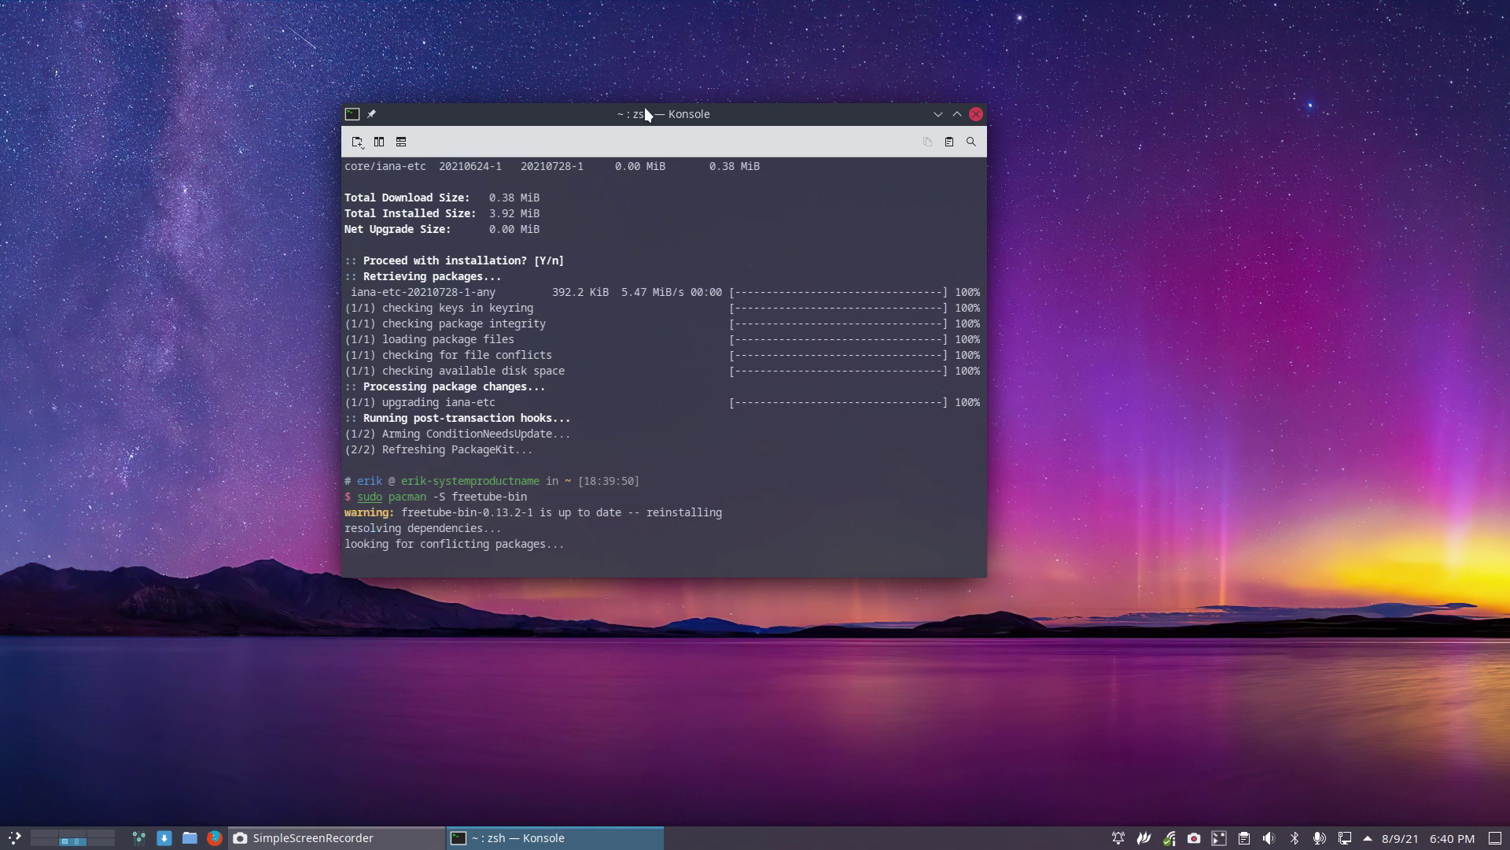
key("Return")
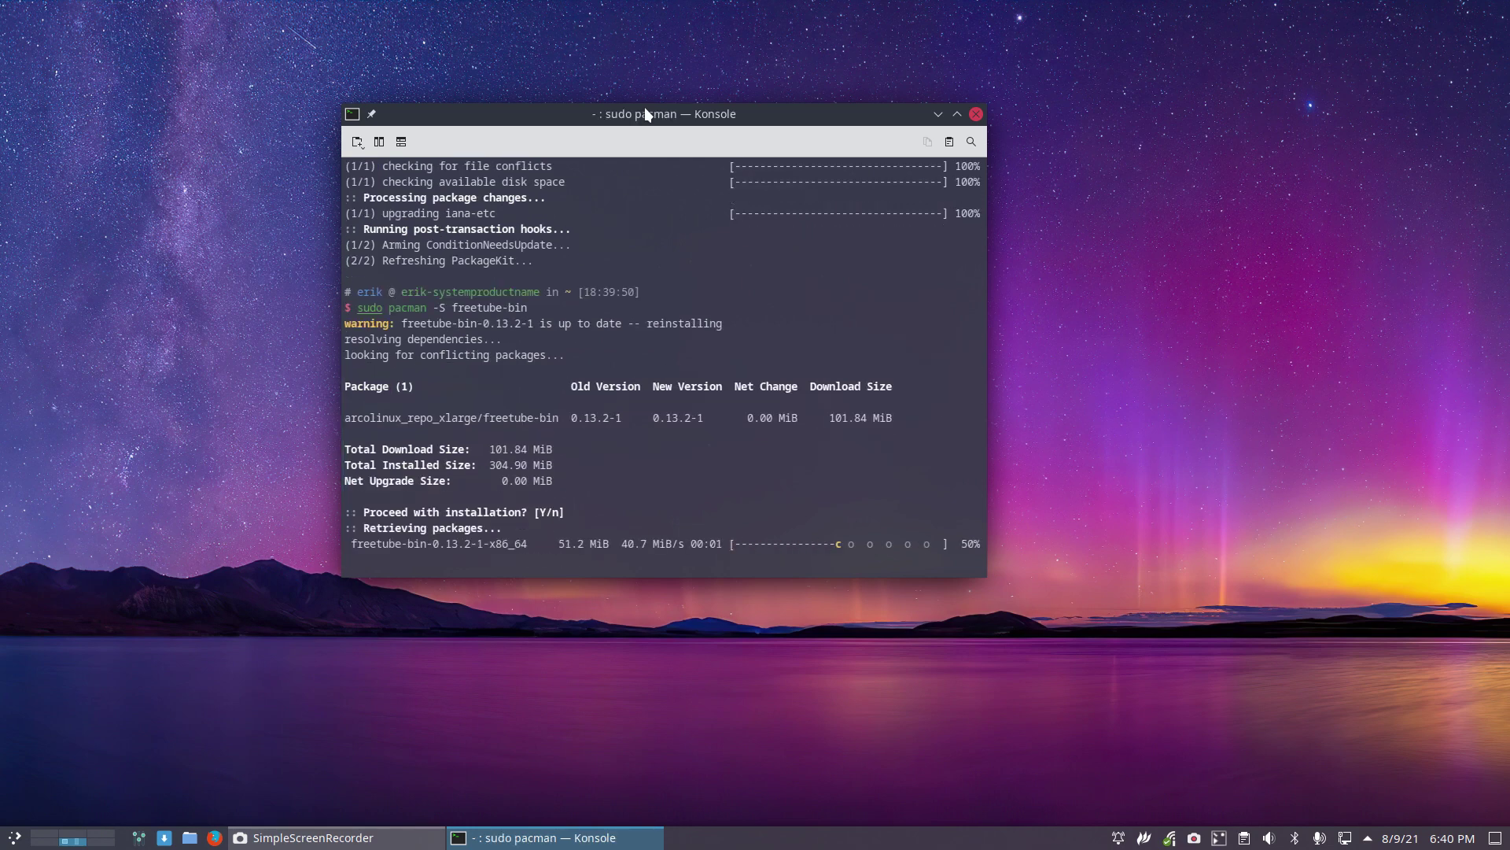
left_click(977, 115)
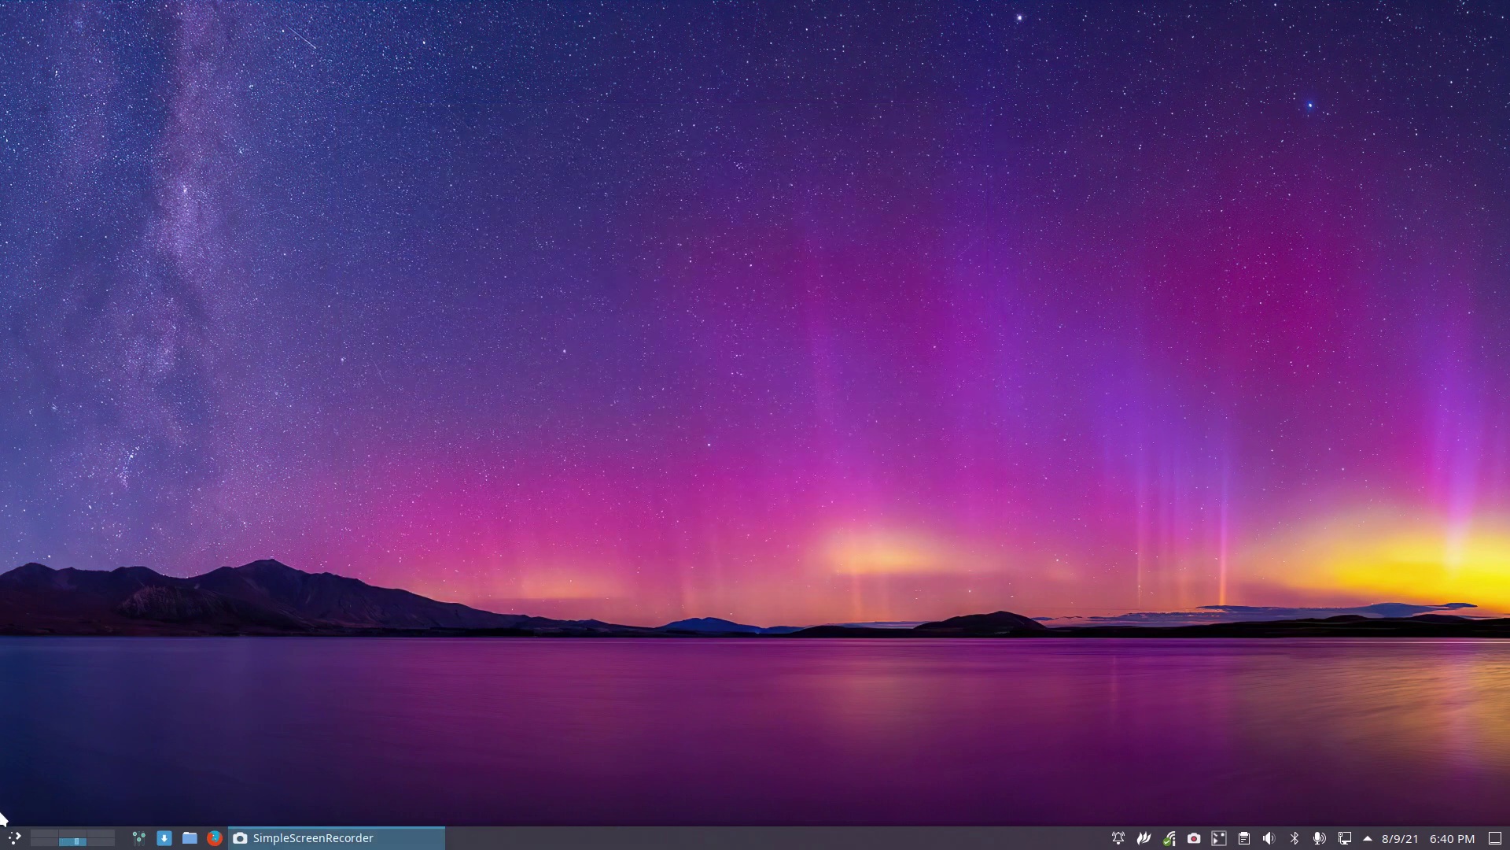
Launch FreeTube, move its window fully into view on the desktop, and dismiss the new blog notice.
left_click(6, 837)
type("ki")
key("BackSpace")
key("BackSpace")
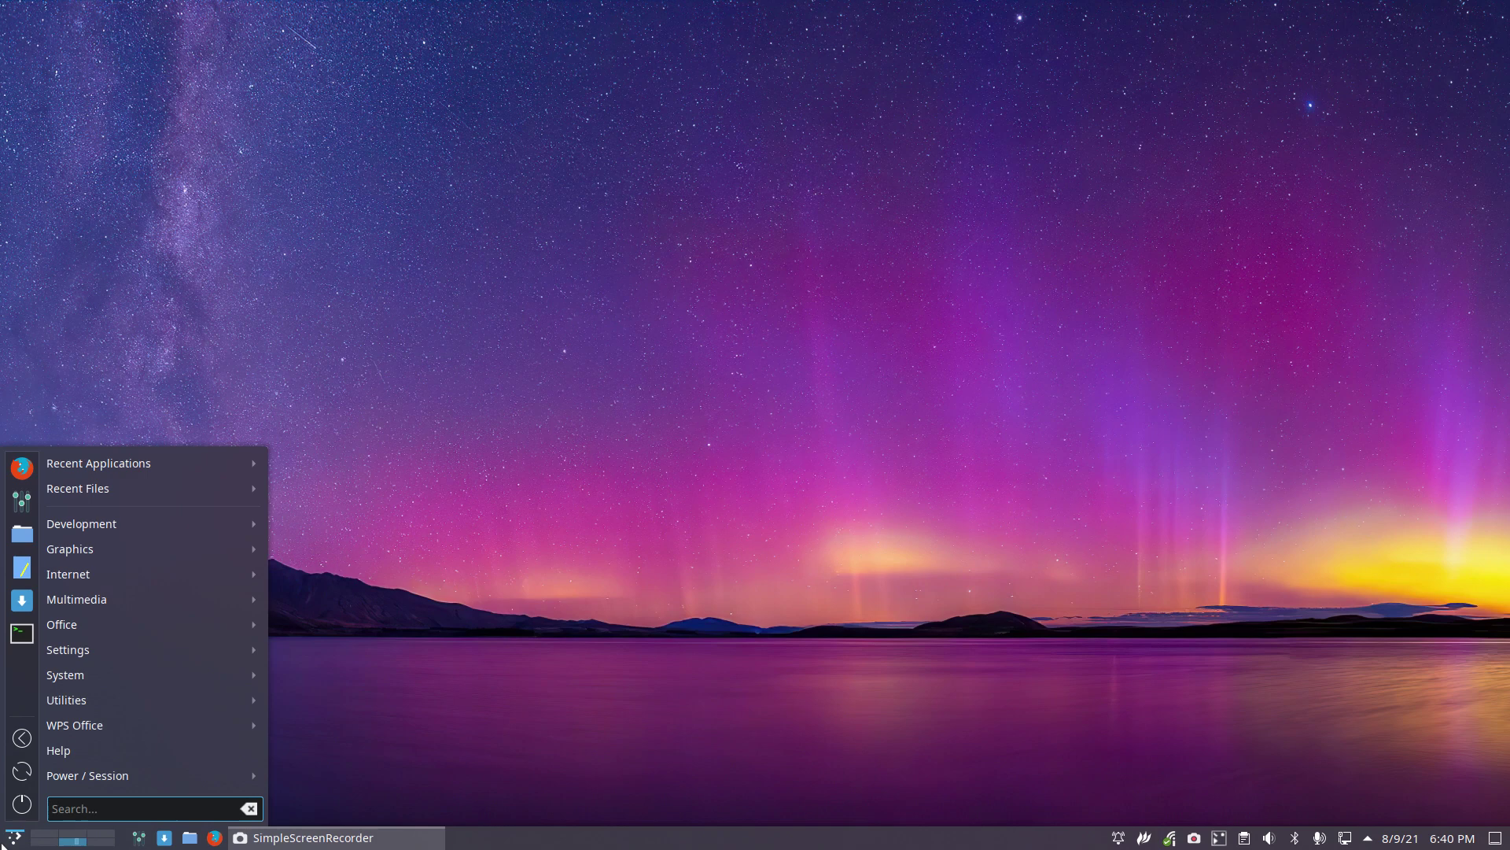
left_click(79, 810)
type("fr")
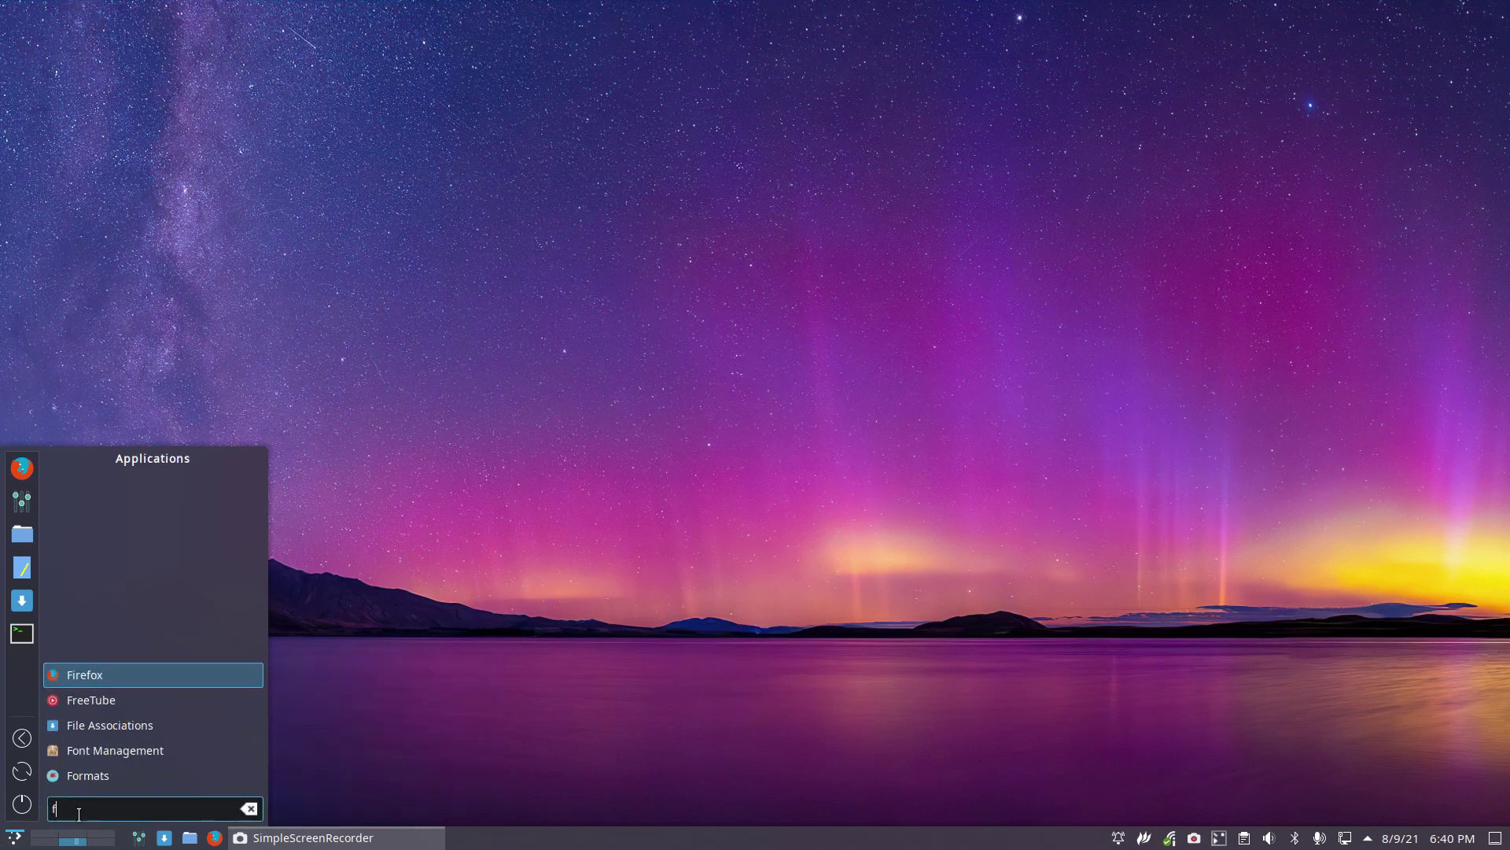
left_click(84, 777)
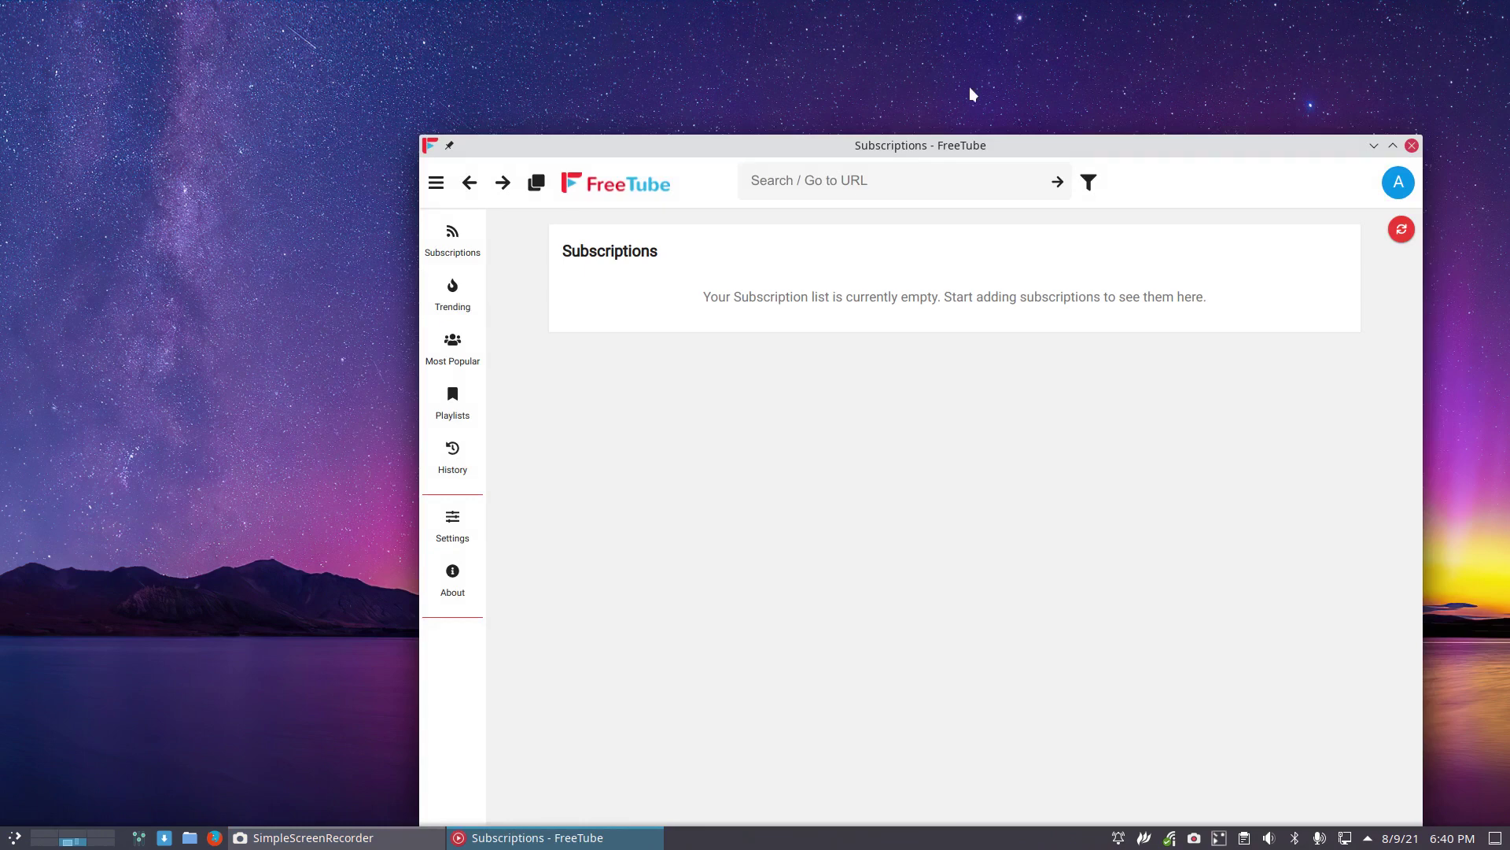
left_click_drag(961, 129, 759, 61)
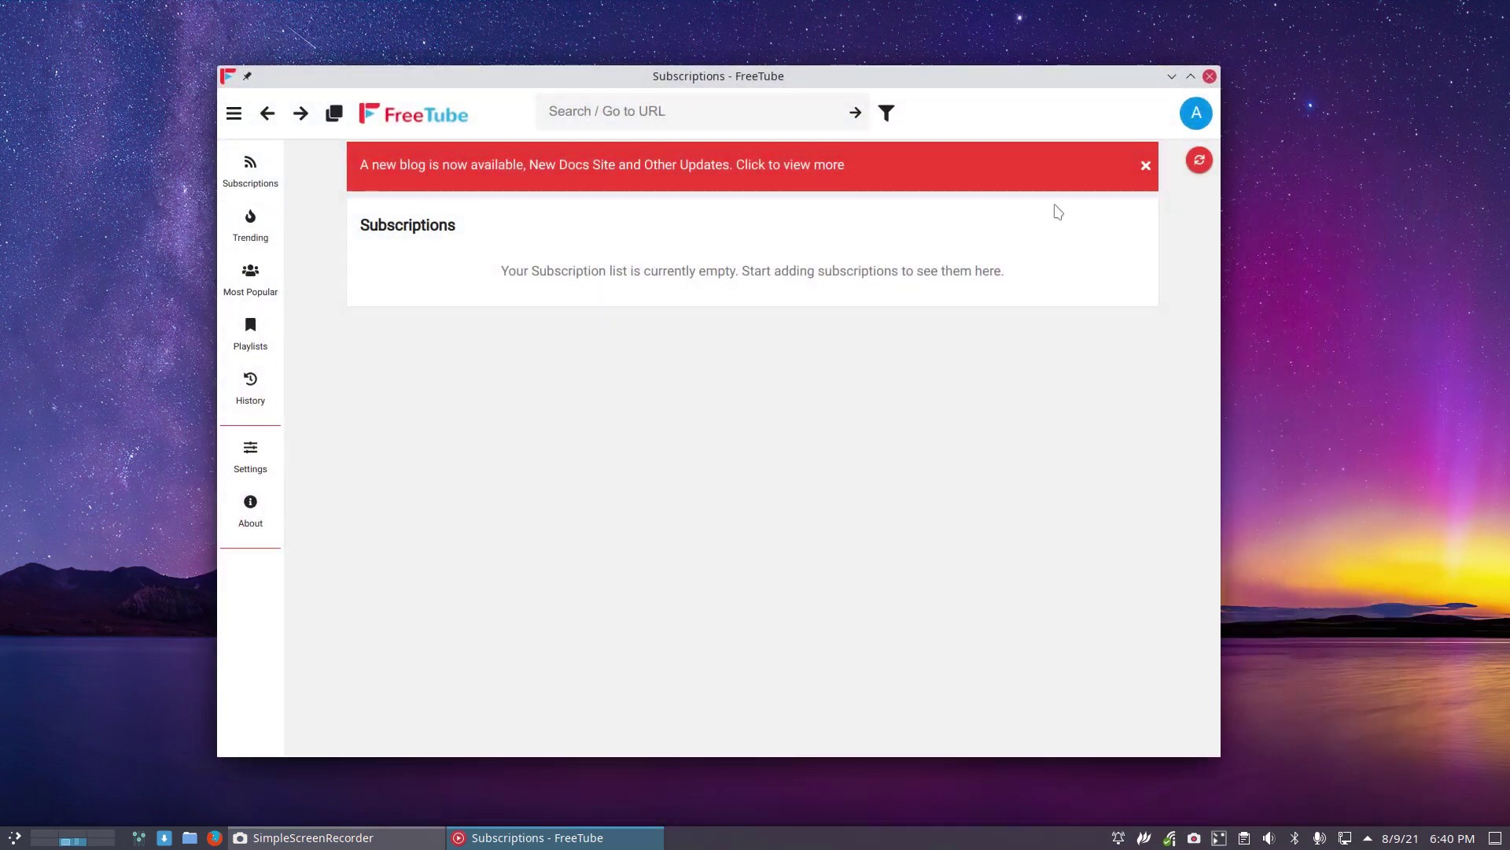
left_click(1146, 166)
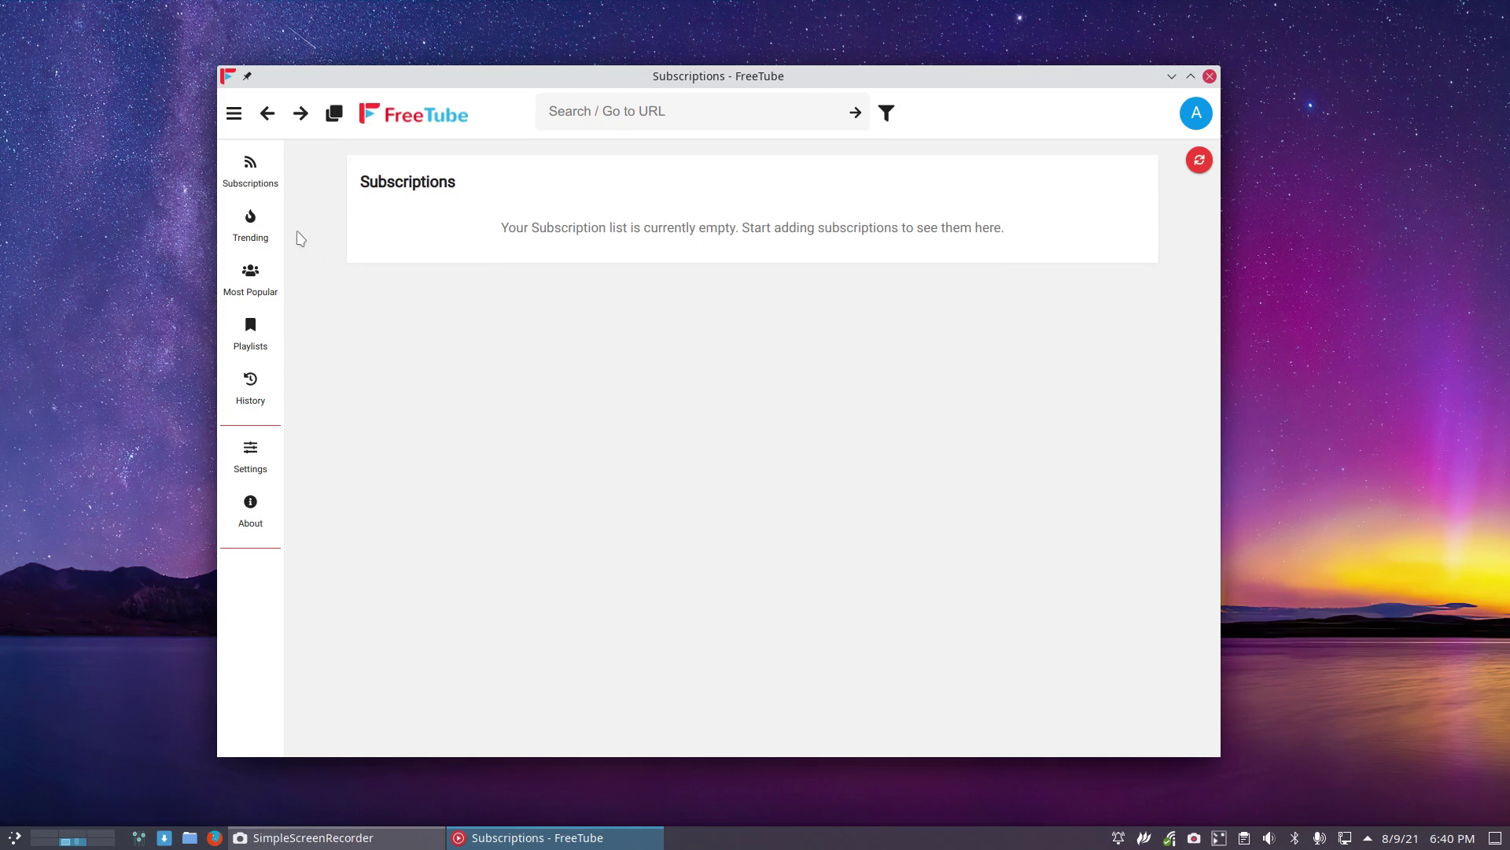
Look at the expanded side bar and the Trending, Most Popular, Playlists and History pages.
left_click(233, 113)
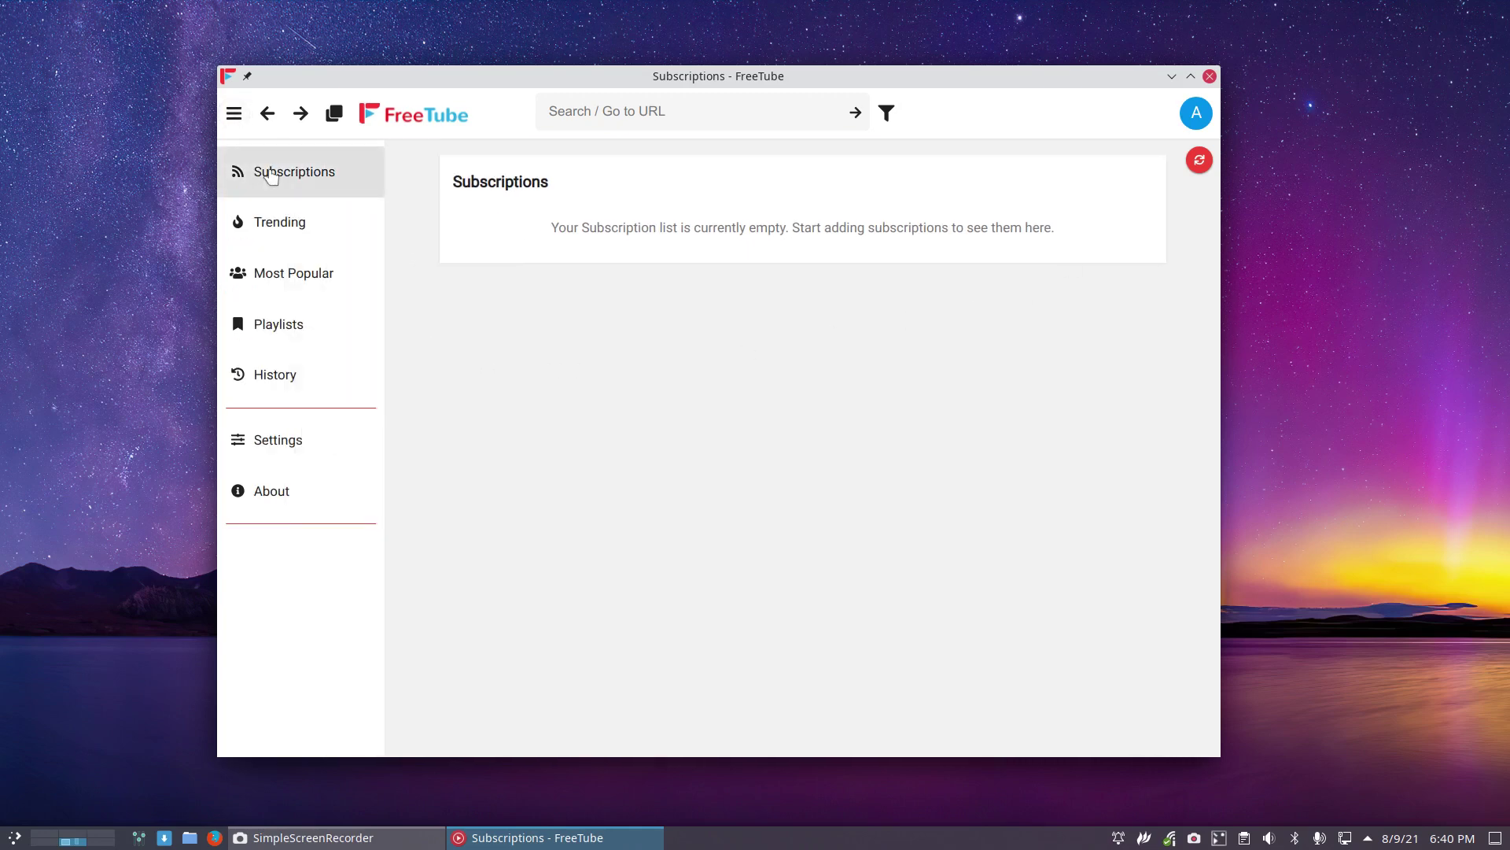
left_click(232, 115)
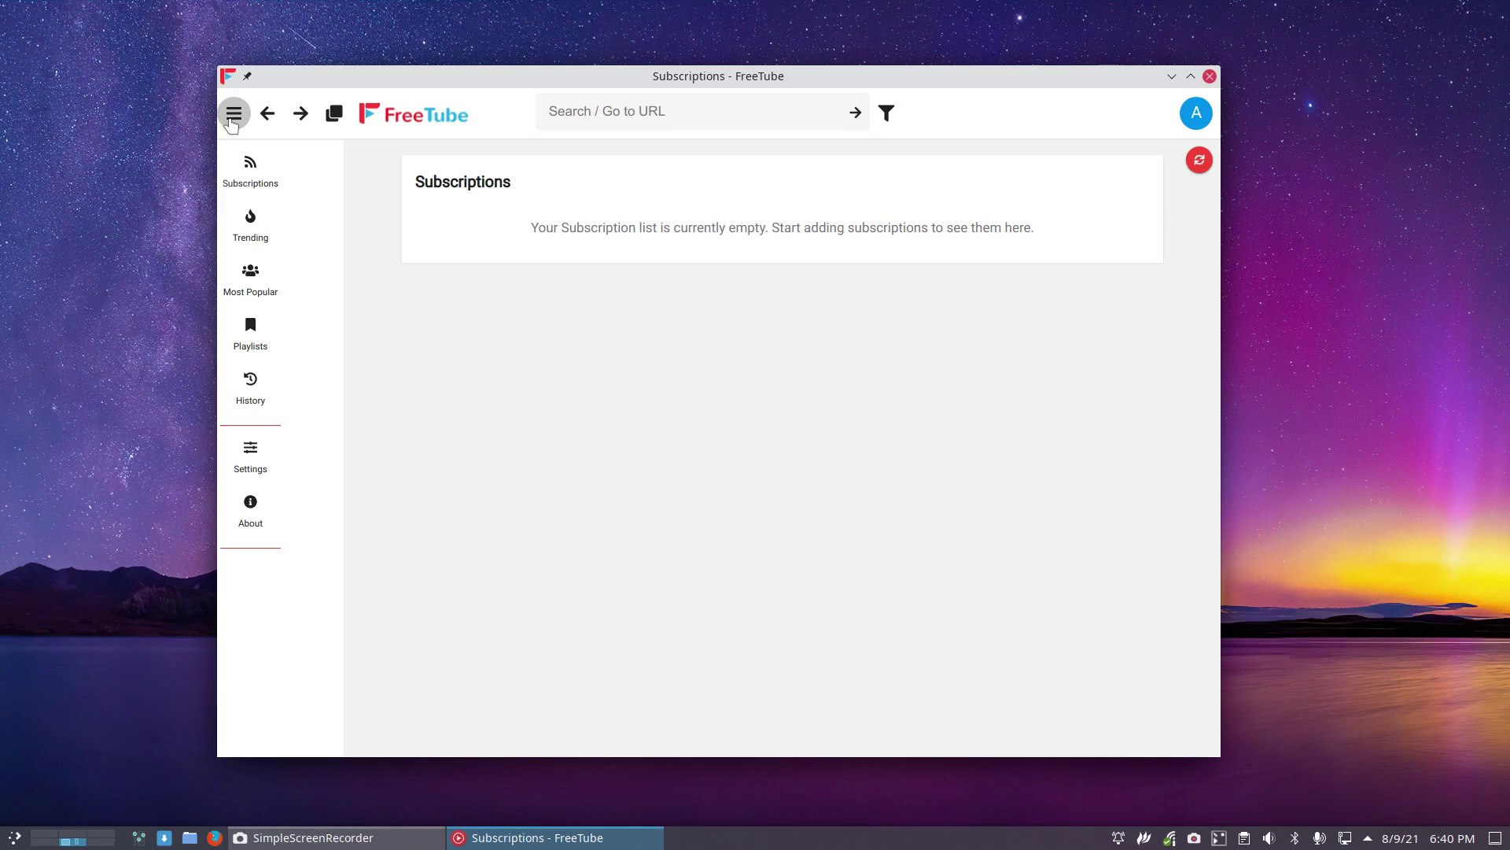
left_click(250, 226)
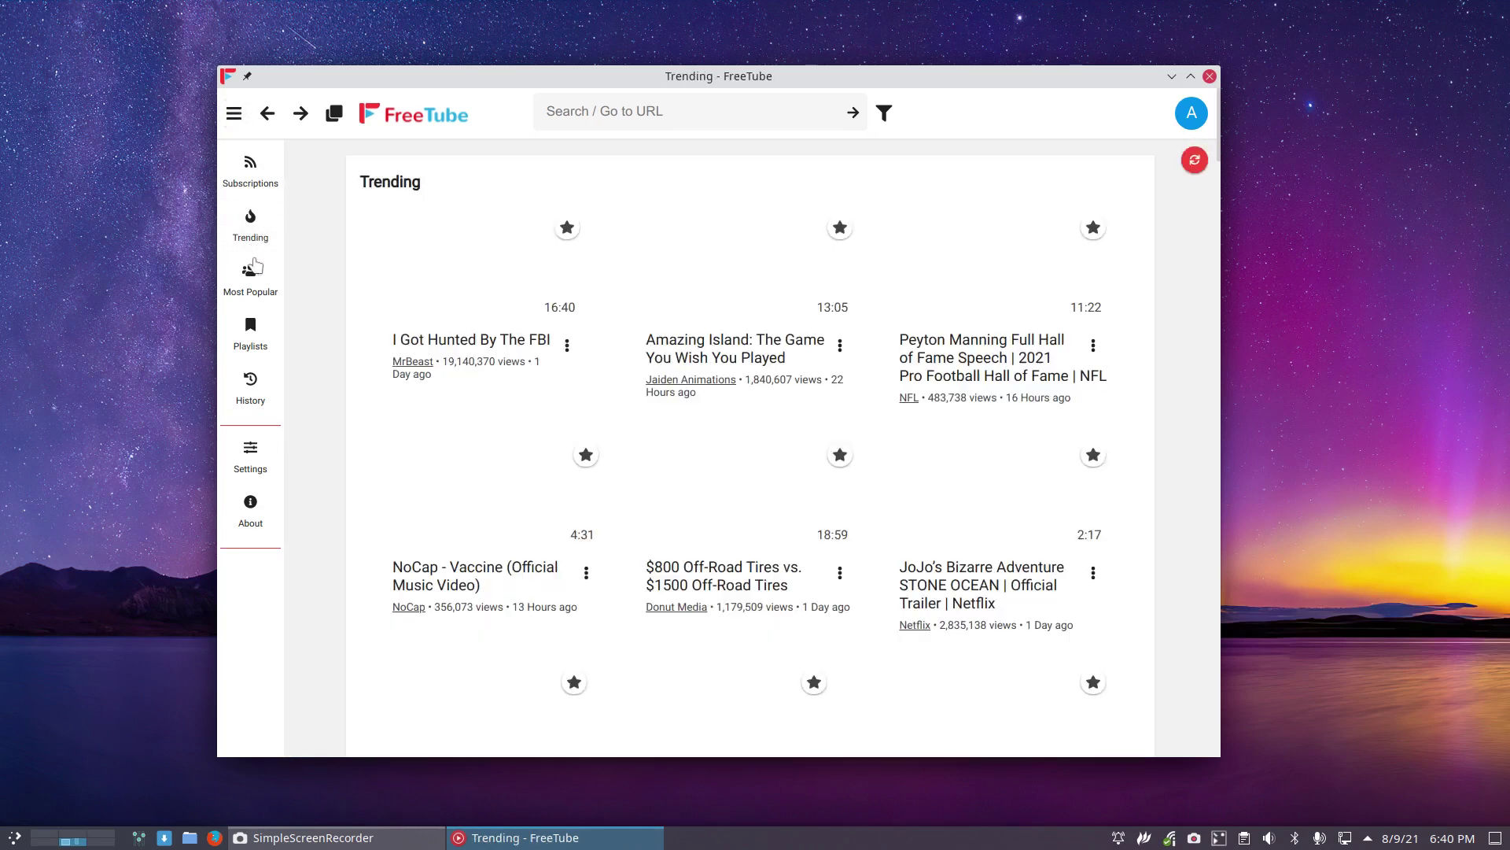
left_click(251, 281)
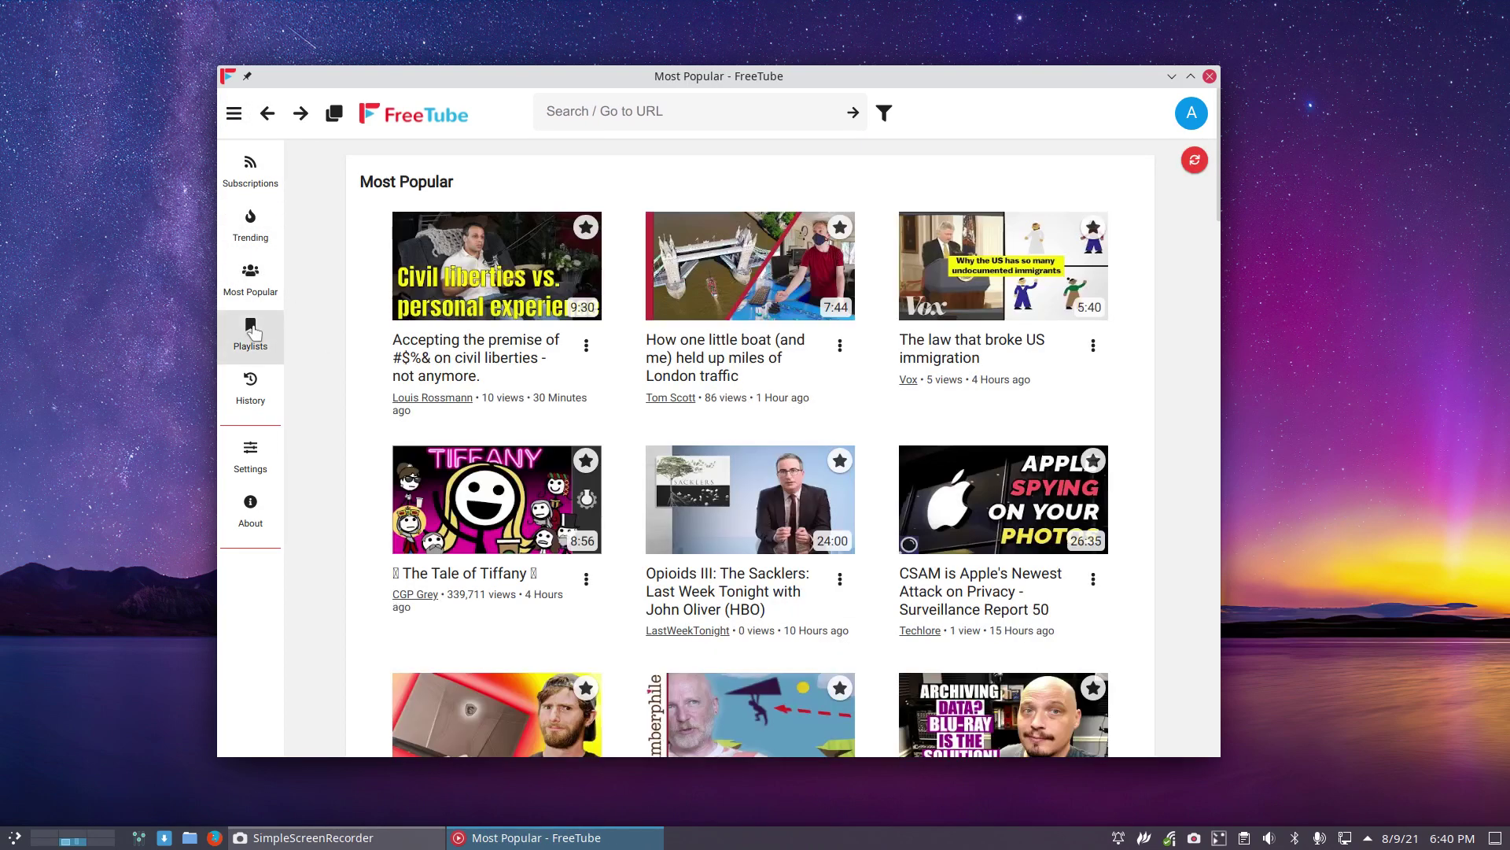
left_click(250, 334)
left_click(255, 384)
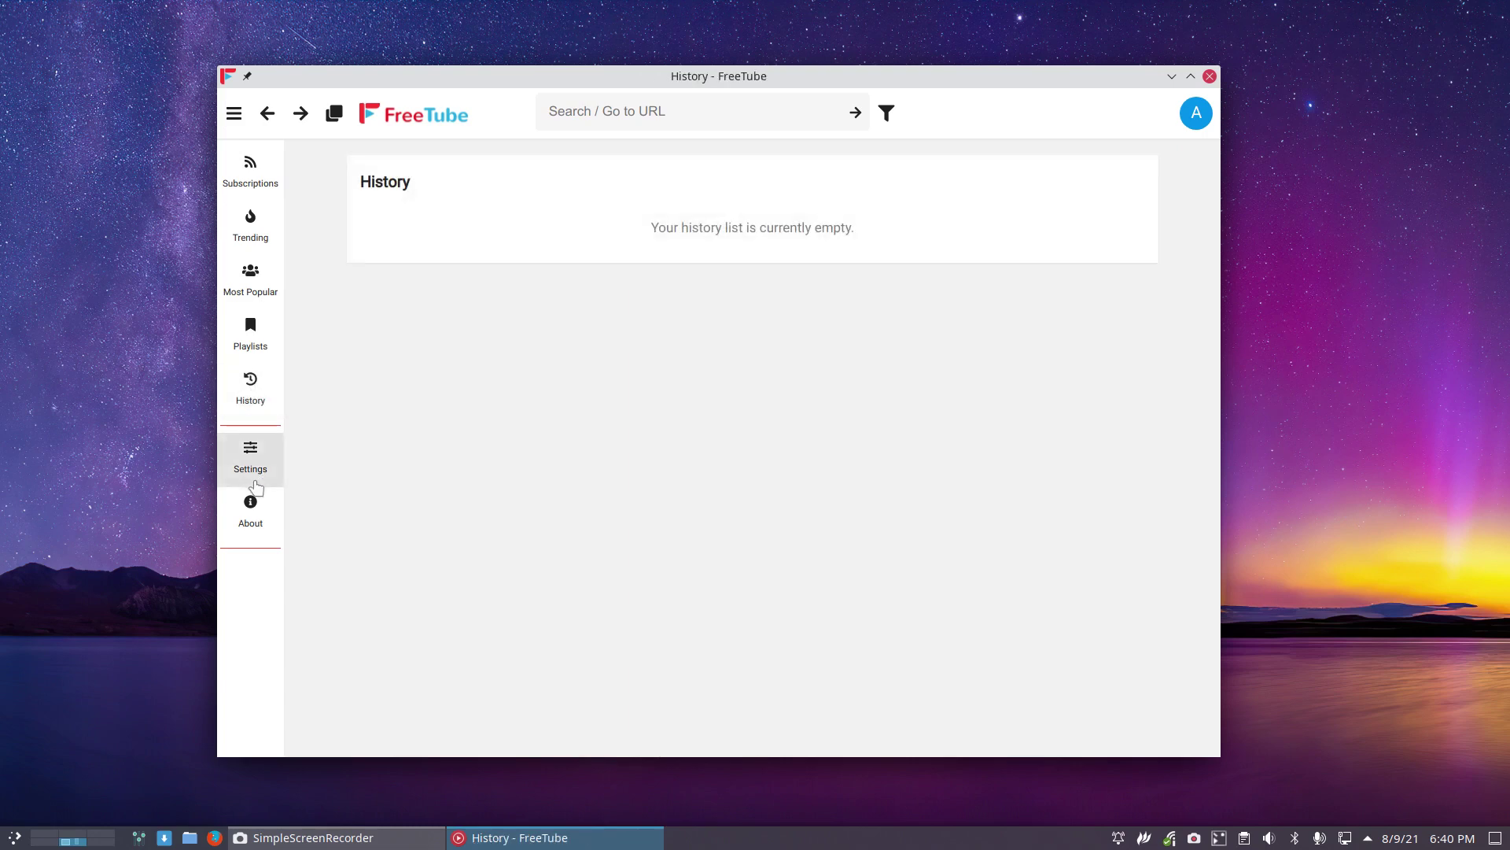
Enable Match Top Bar with Main Color in the theme settings.
left_click(251, 460)
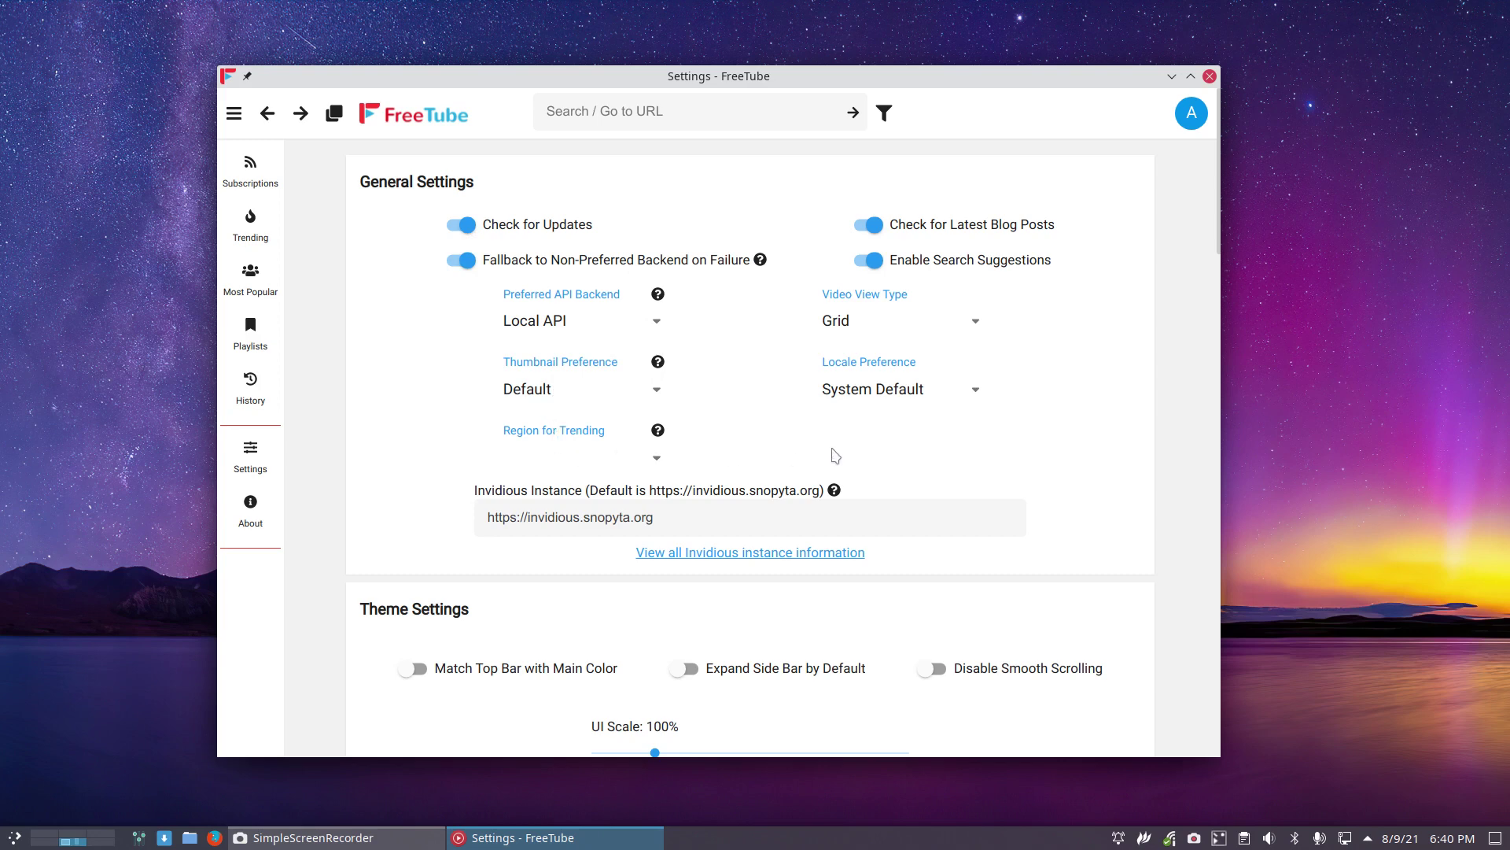
scroll(998, 482, "down", 5)
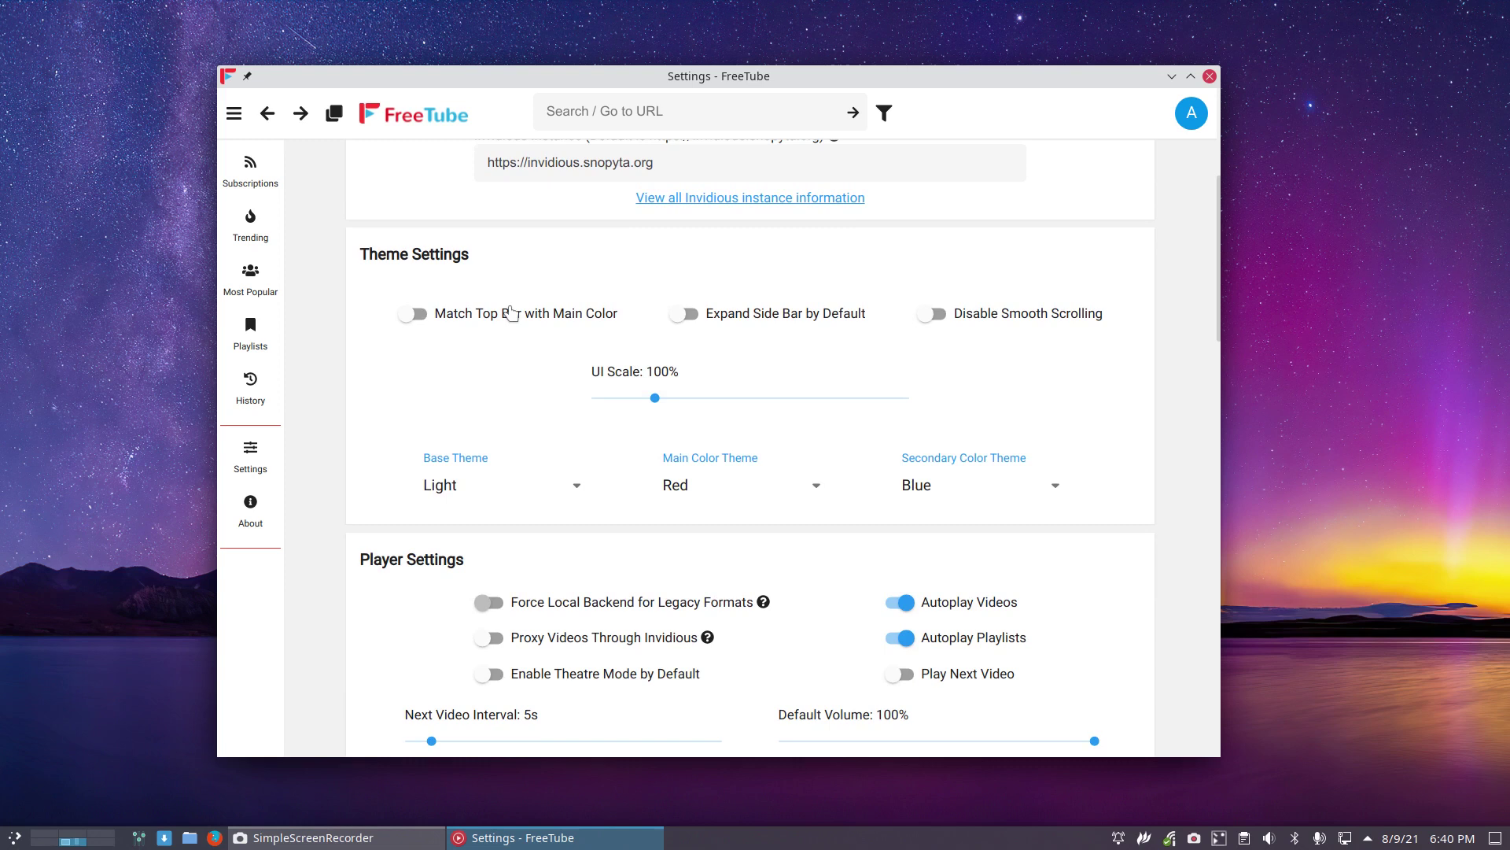
left_click(568, 310)
left_click(563, 311)
left_click(563, 310)
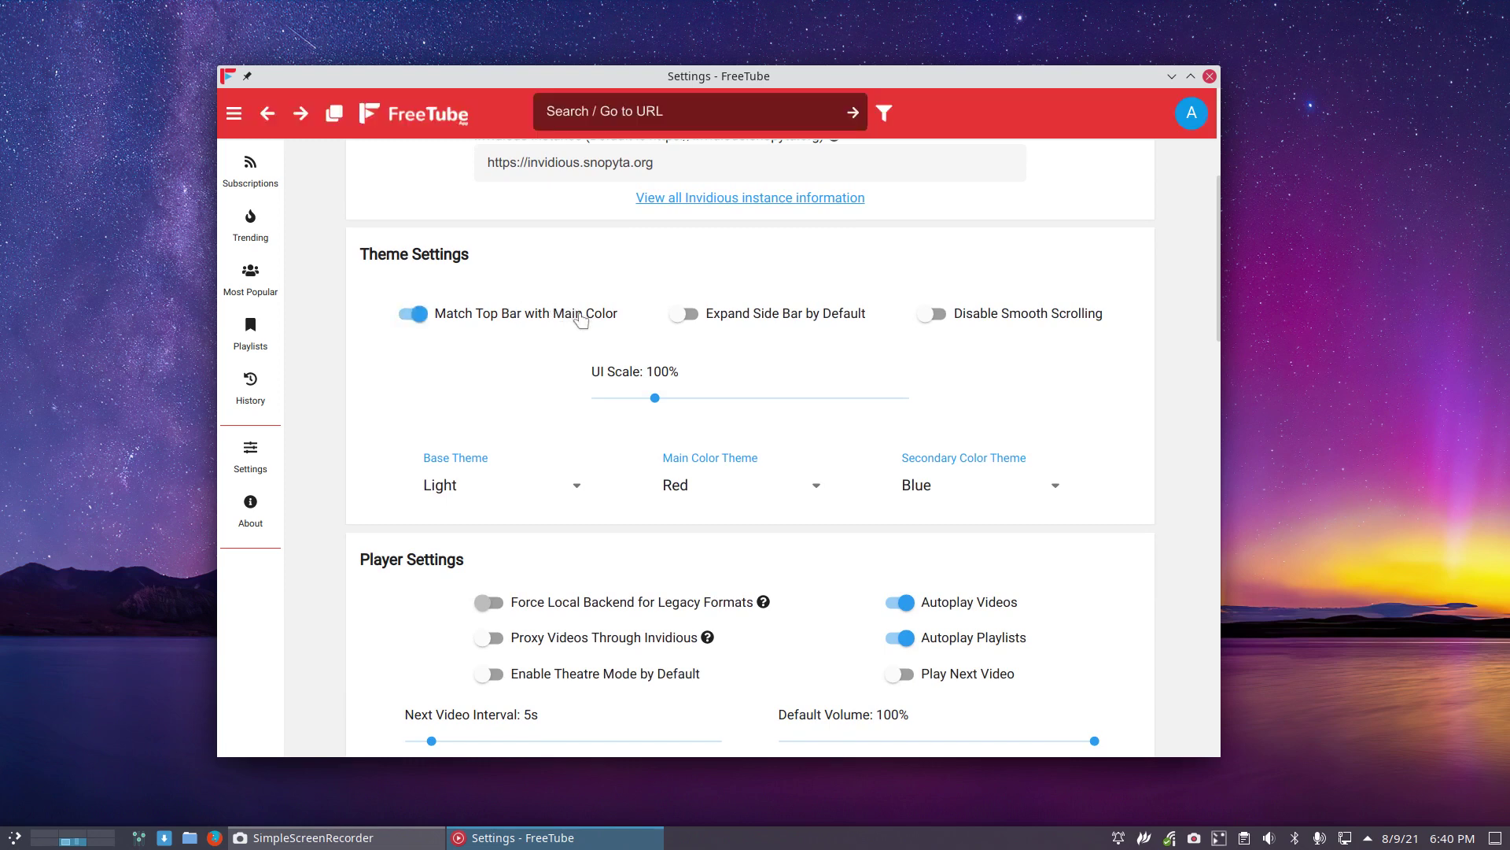
Try the Expand Side Bar by Default and Disable Smooth Scrolling options, declining the app restart.
left_click(734, 318)
left_click(734, 318)
left_click(941, 324)
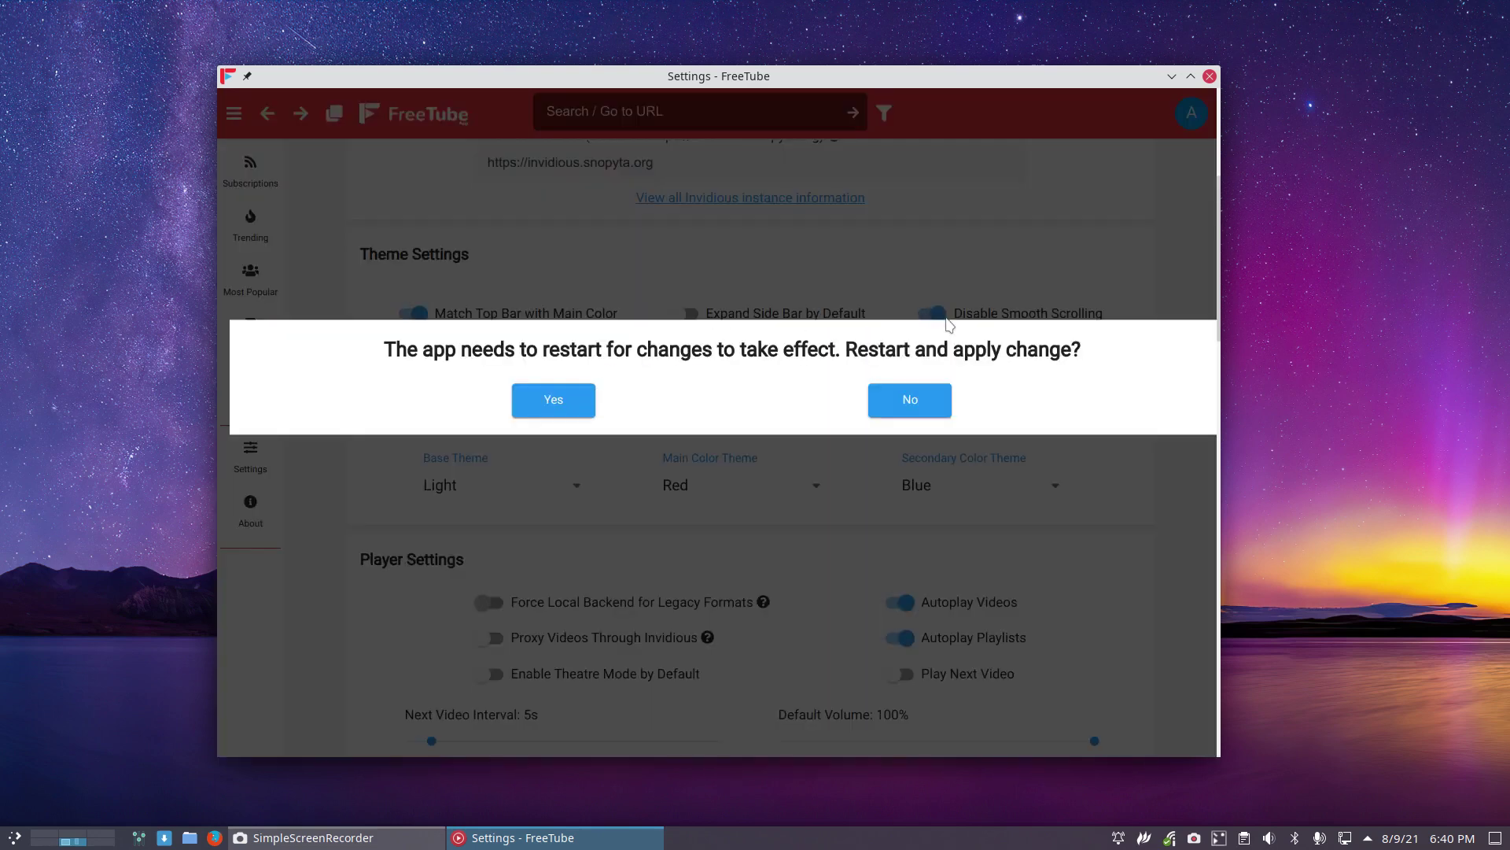
left_click(901, 403)
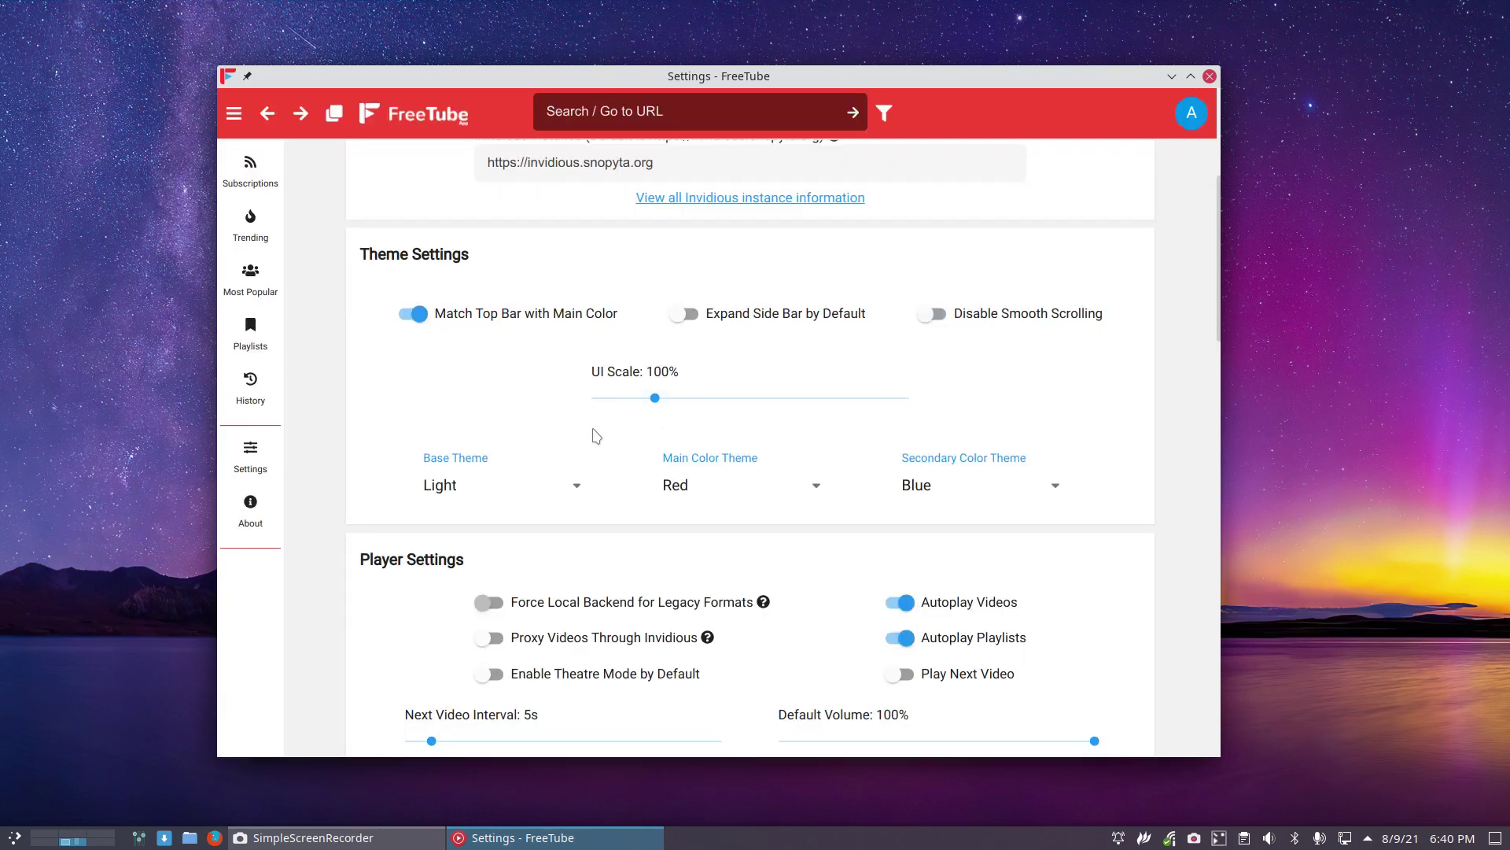
Set the UI scale to 115% and the base theme to Dark.
left_click_drag(654, 397, 681, 399)
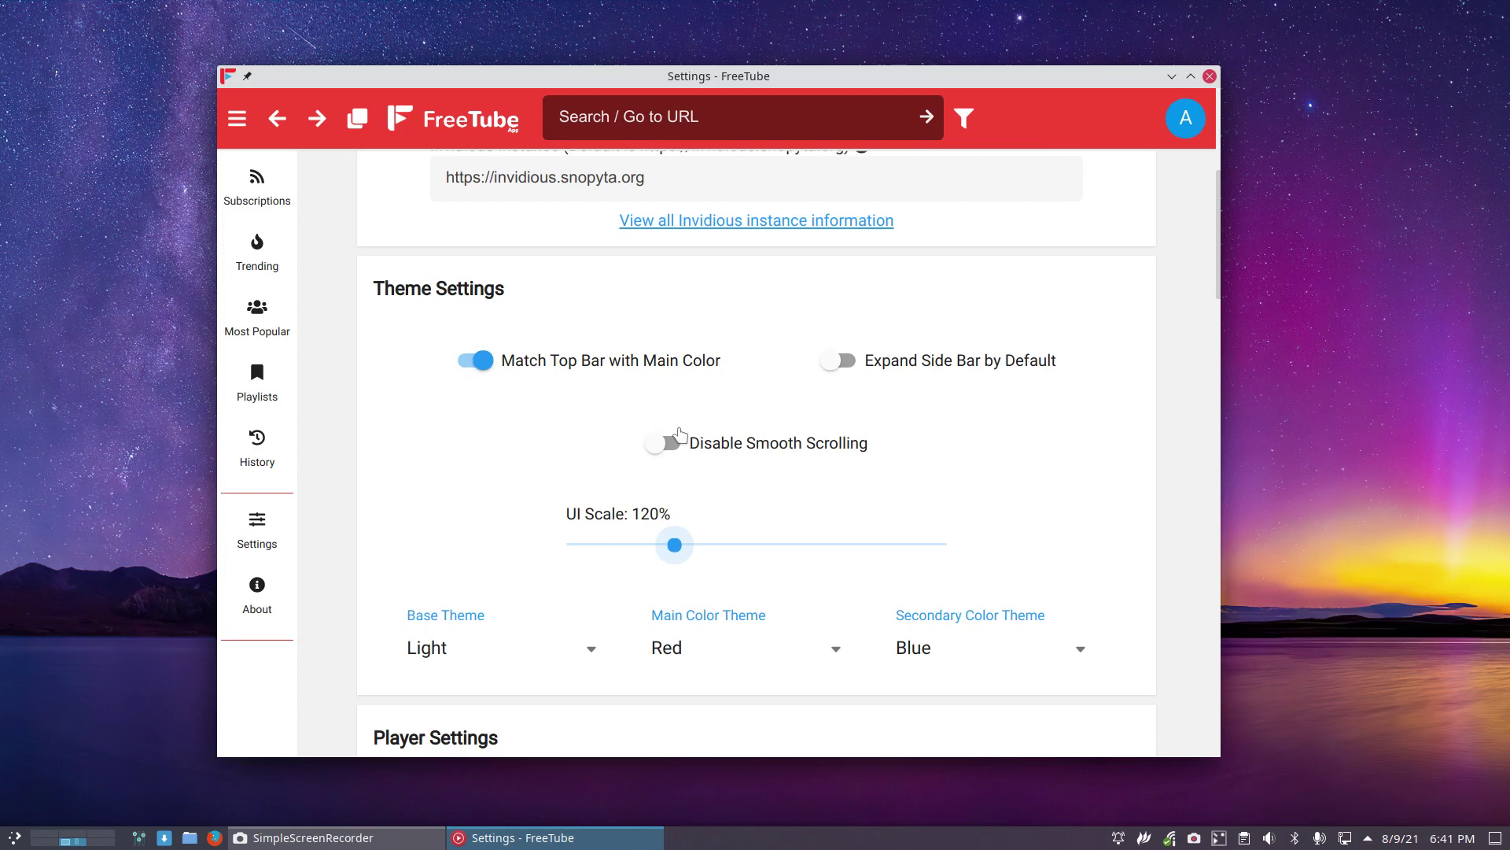
left_click_drag(674, 549, 666, 544)
scroll(503, 527, "down", 2)
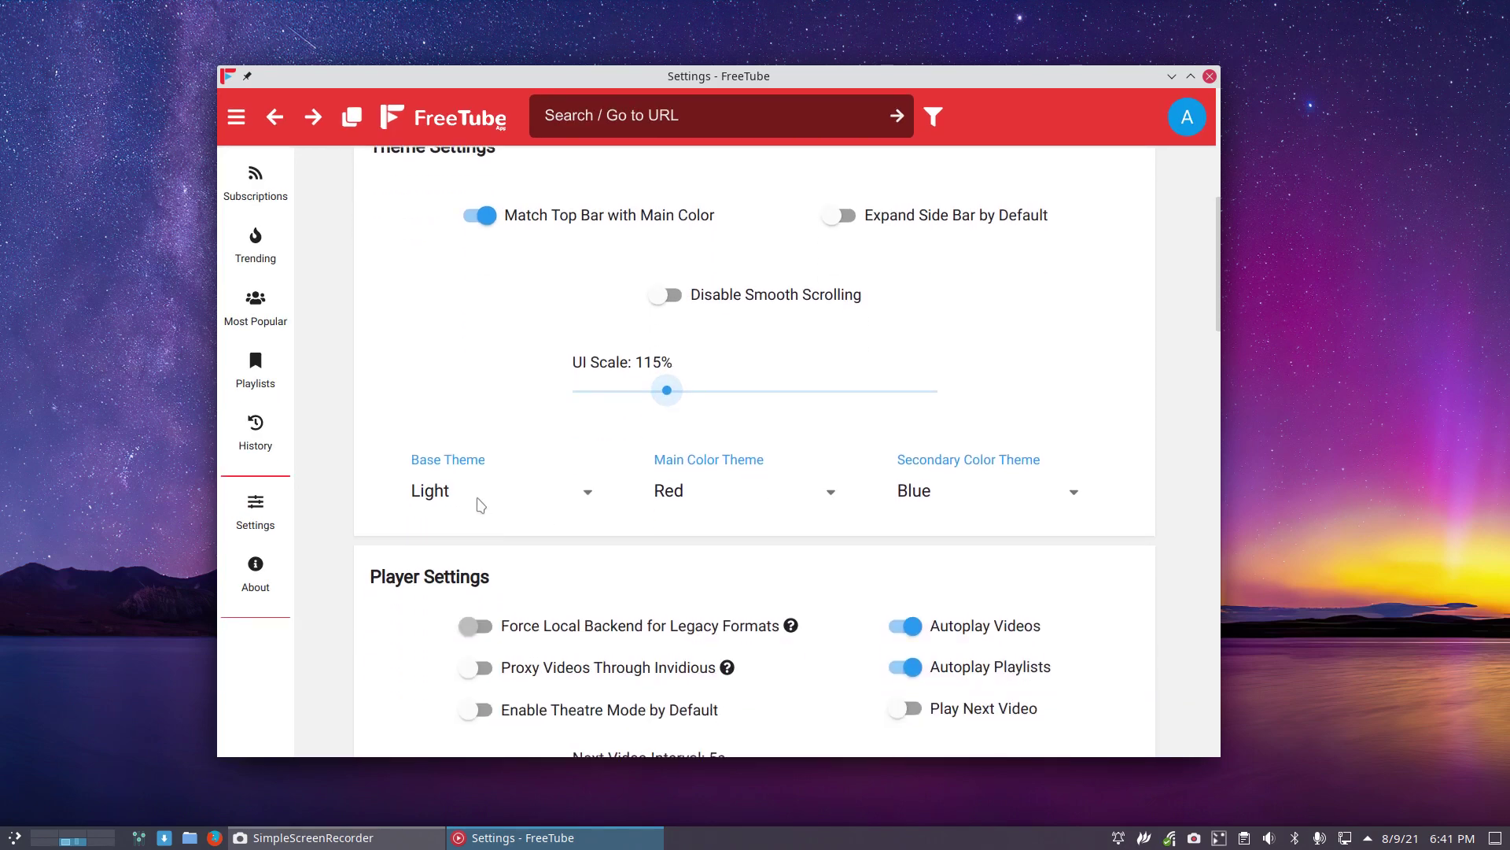
left_click(481, 500)
left_click(482, 542)
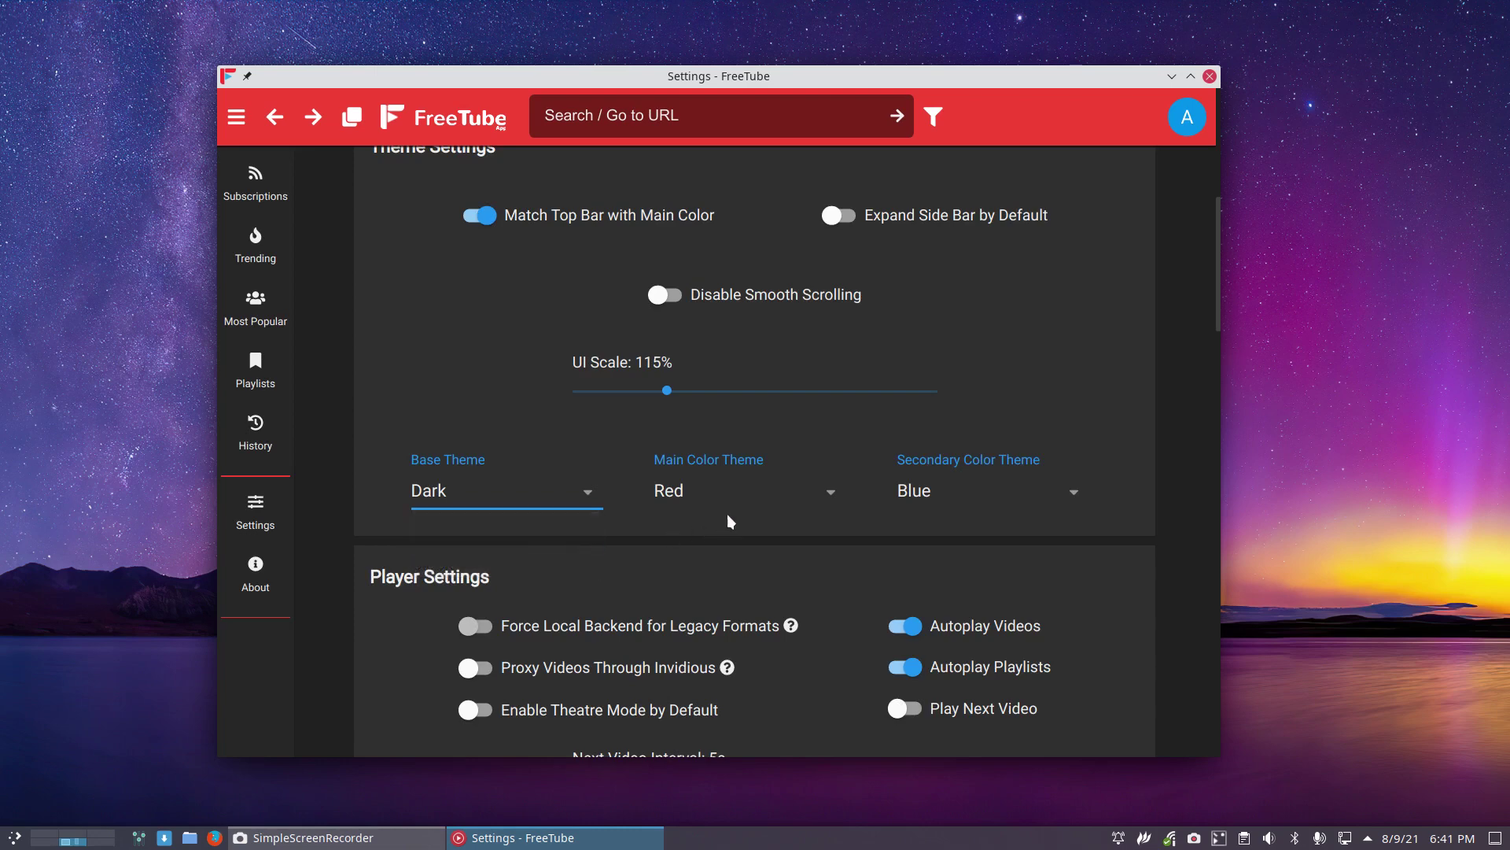
Set the main color theme to Deep Orange and the secondary color theme to Amber.
left_click(750, 492)
left_click(746, 460)
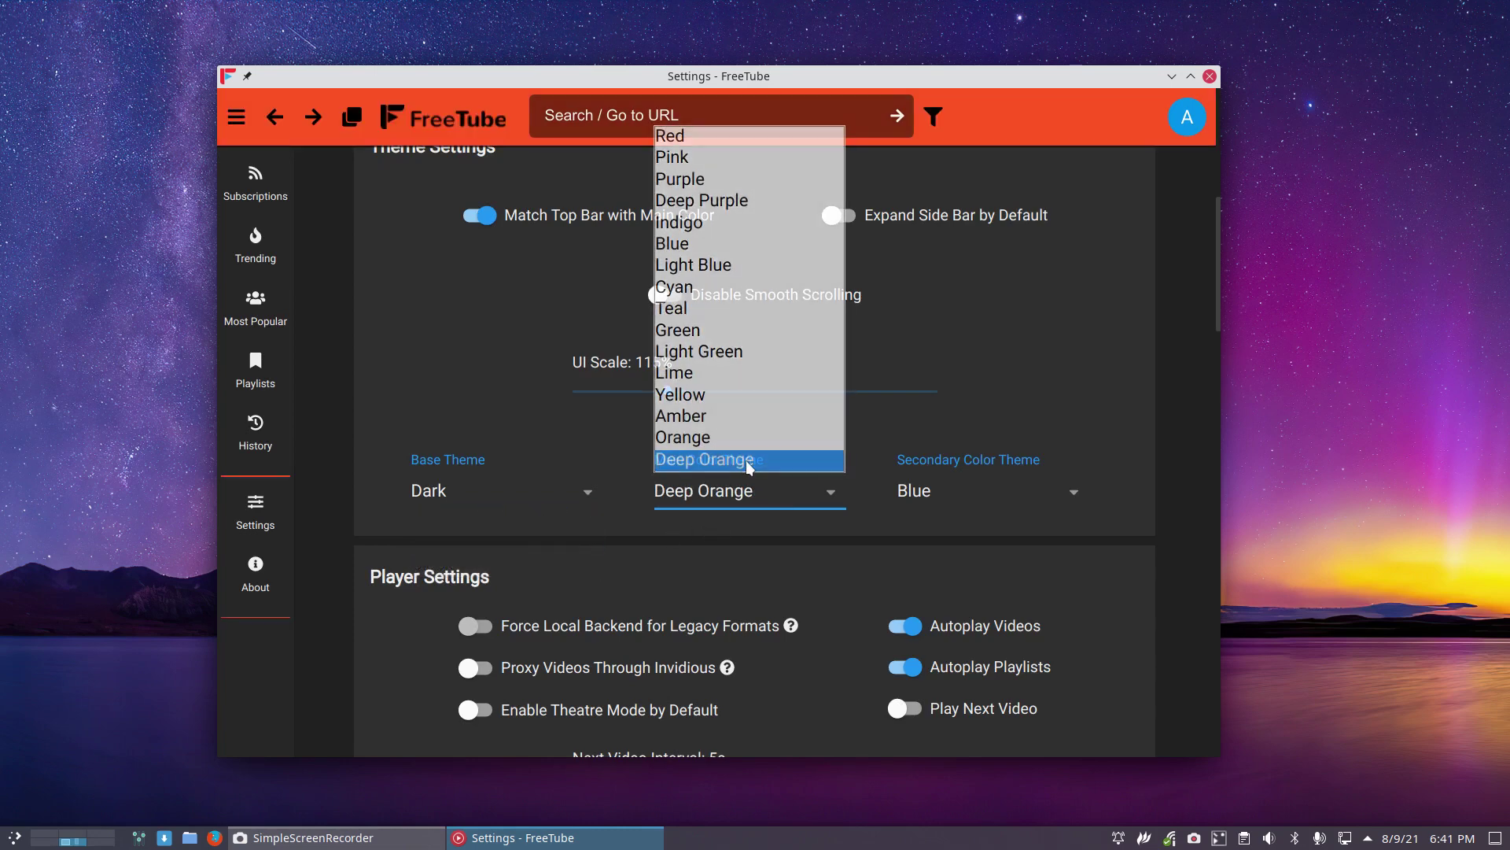
left_click(927, 494)
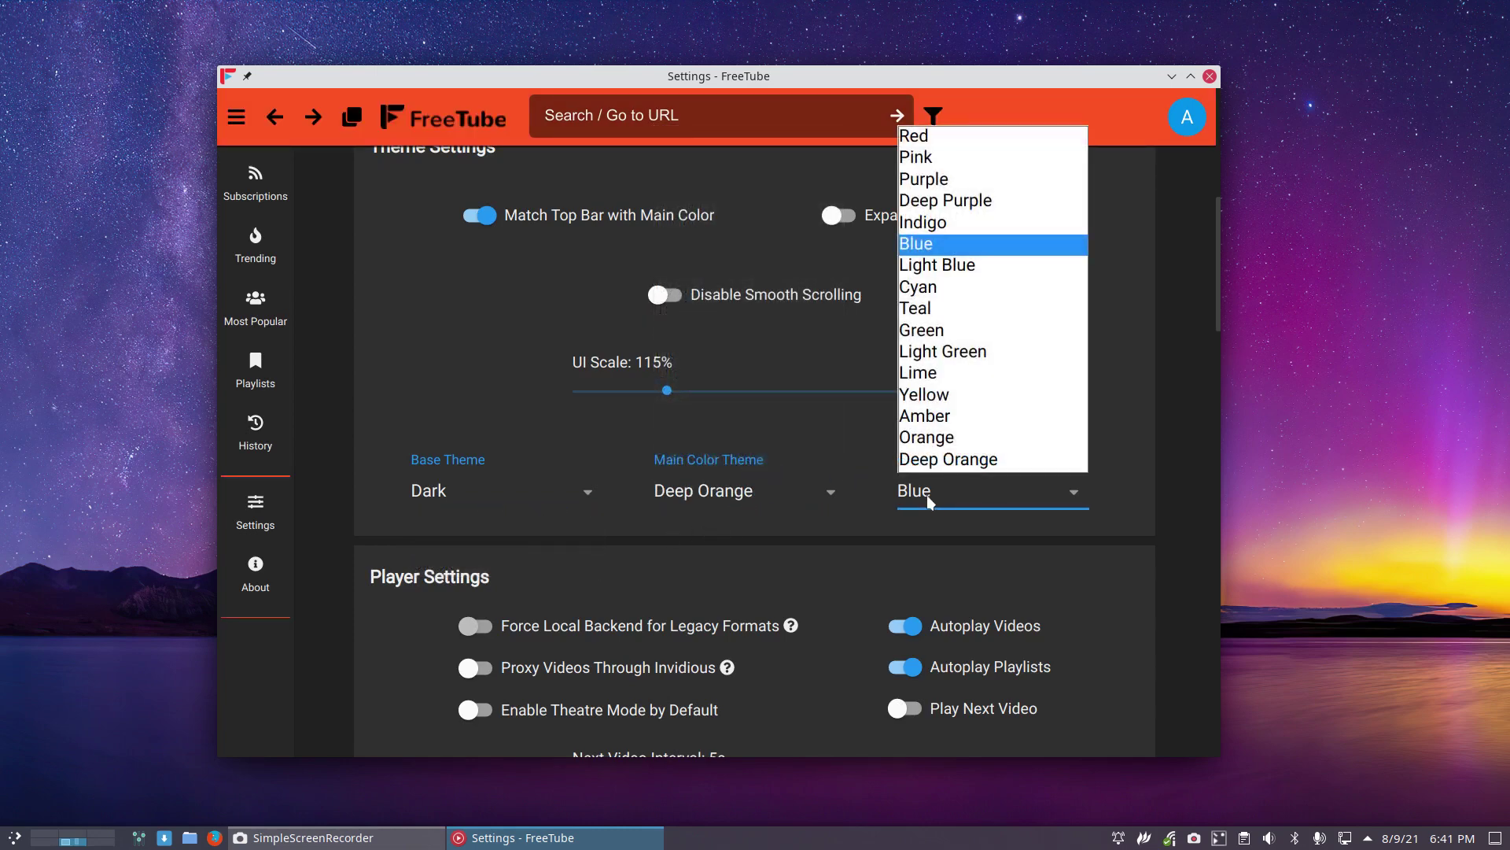
left_click(938, 417)
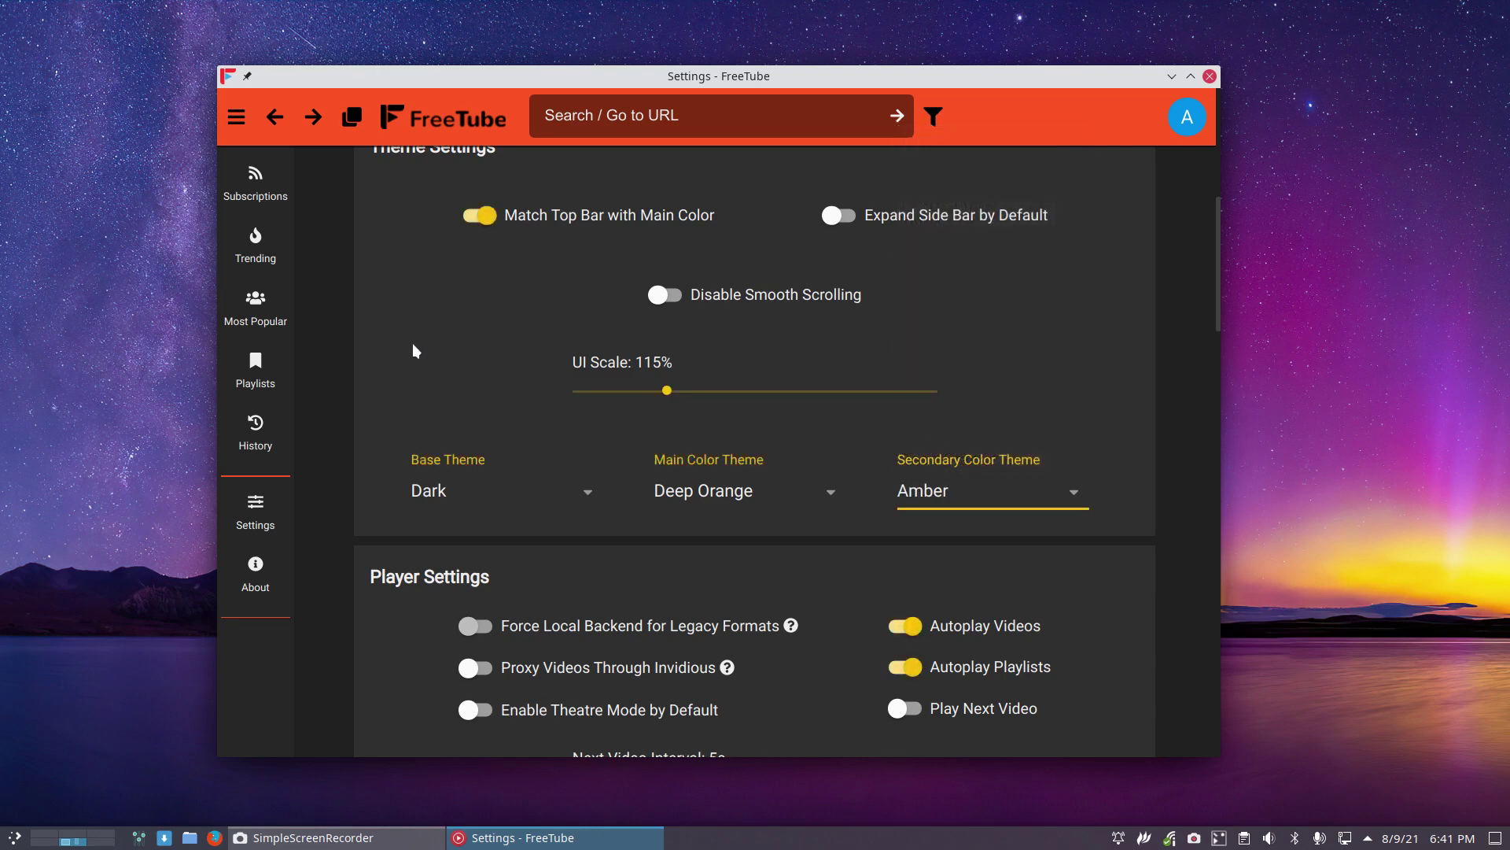
Search for the ArcoLinux video creator by name and open the first matching channel.
scroll(416, 351, "down", 1)
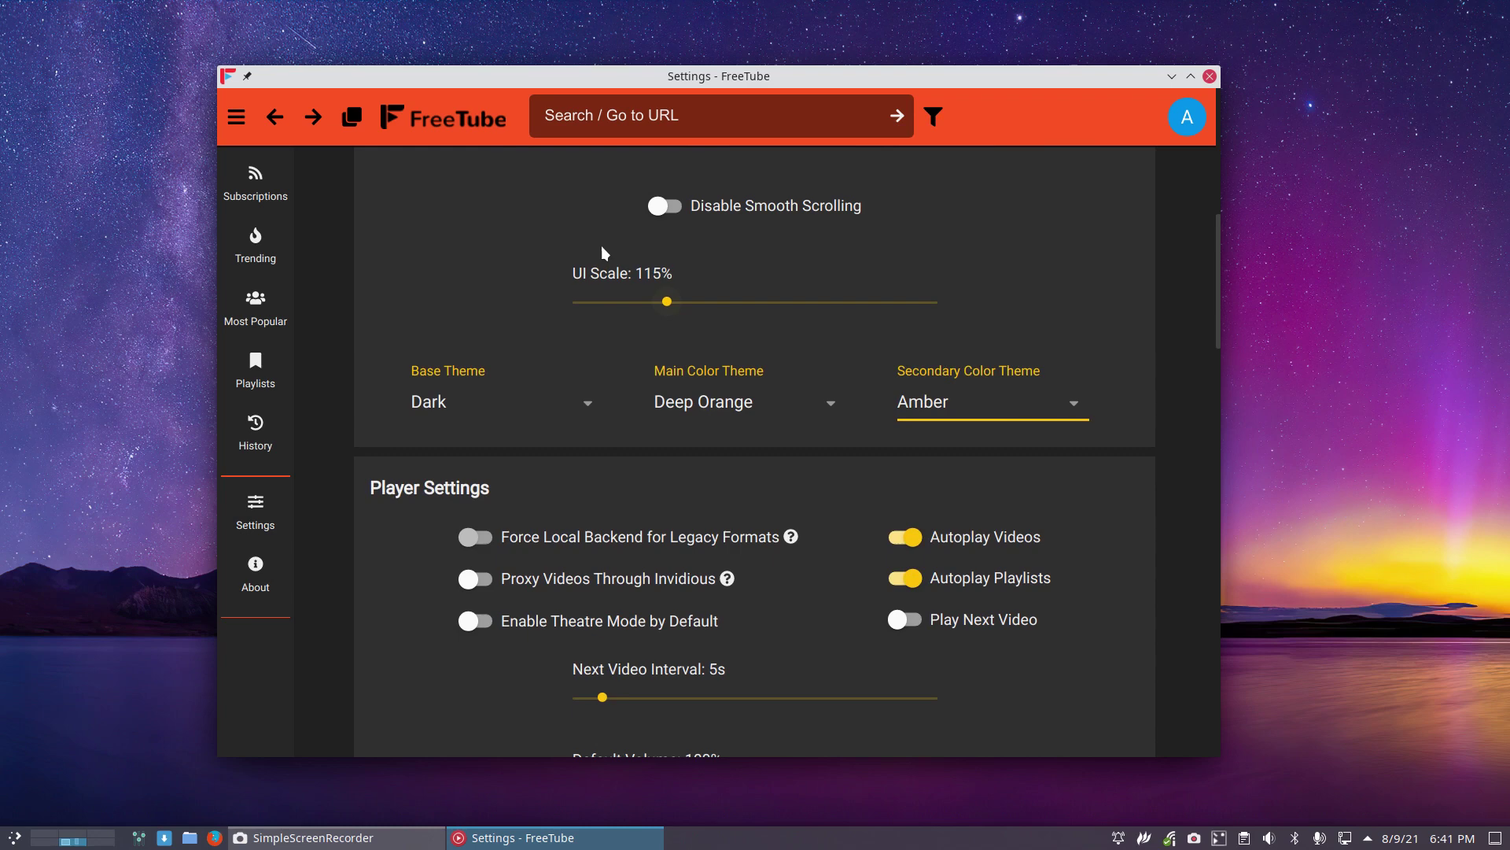
left_click(632, 126)
type("eri")
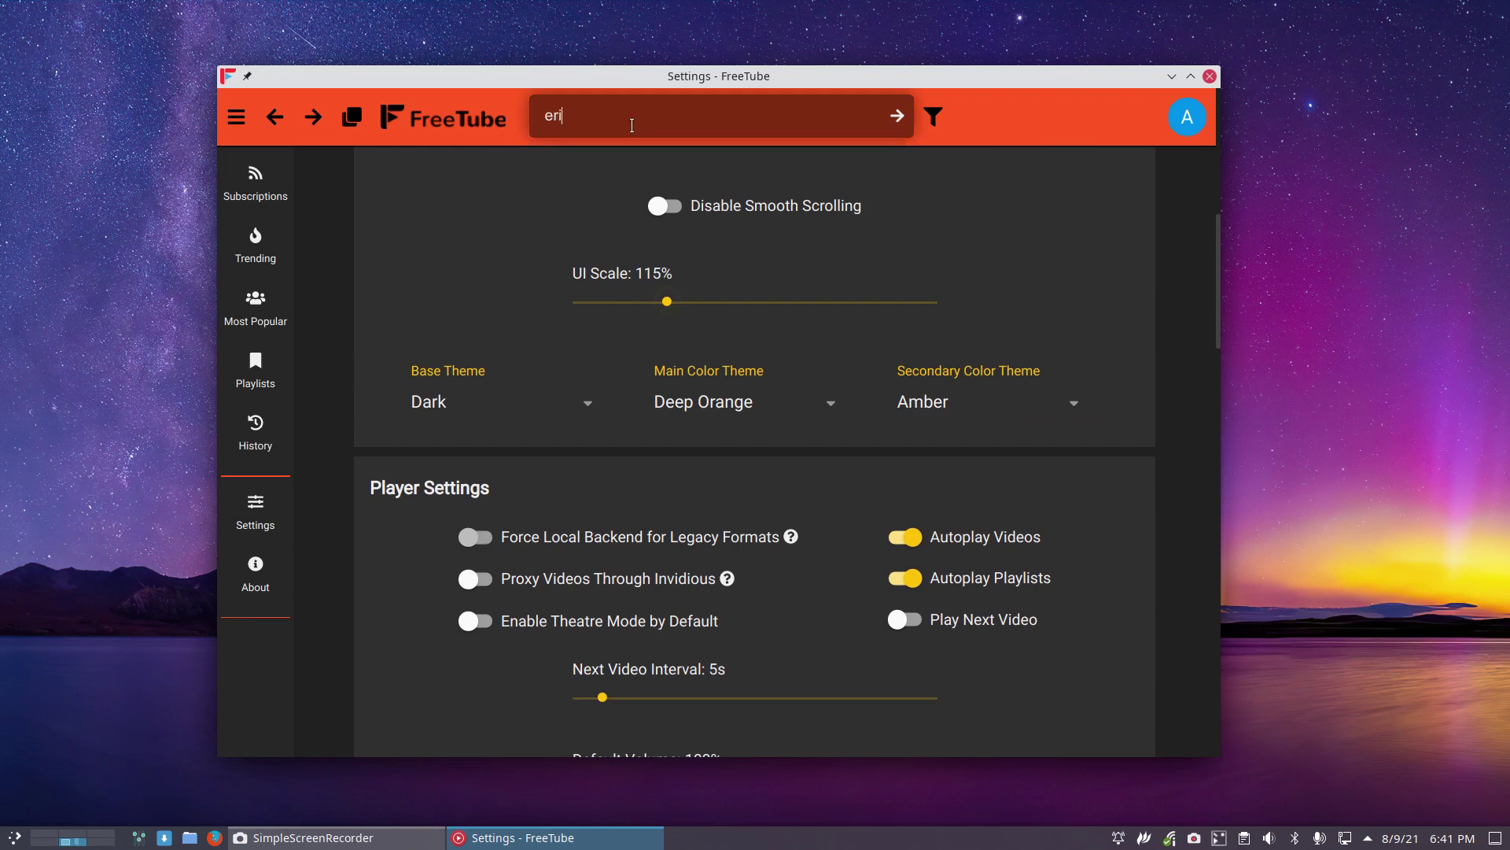
type("kdubois")
key("Return")
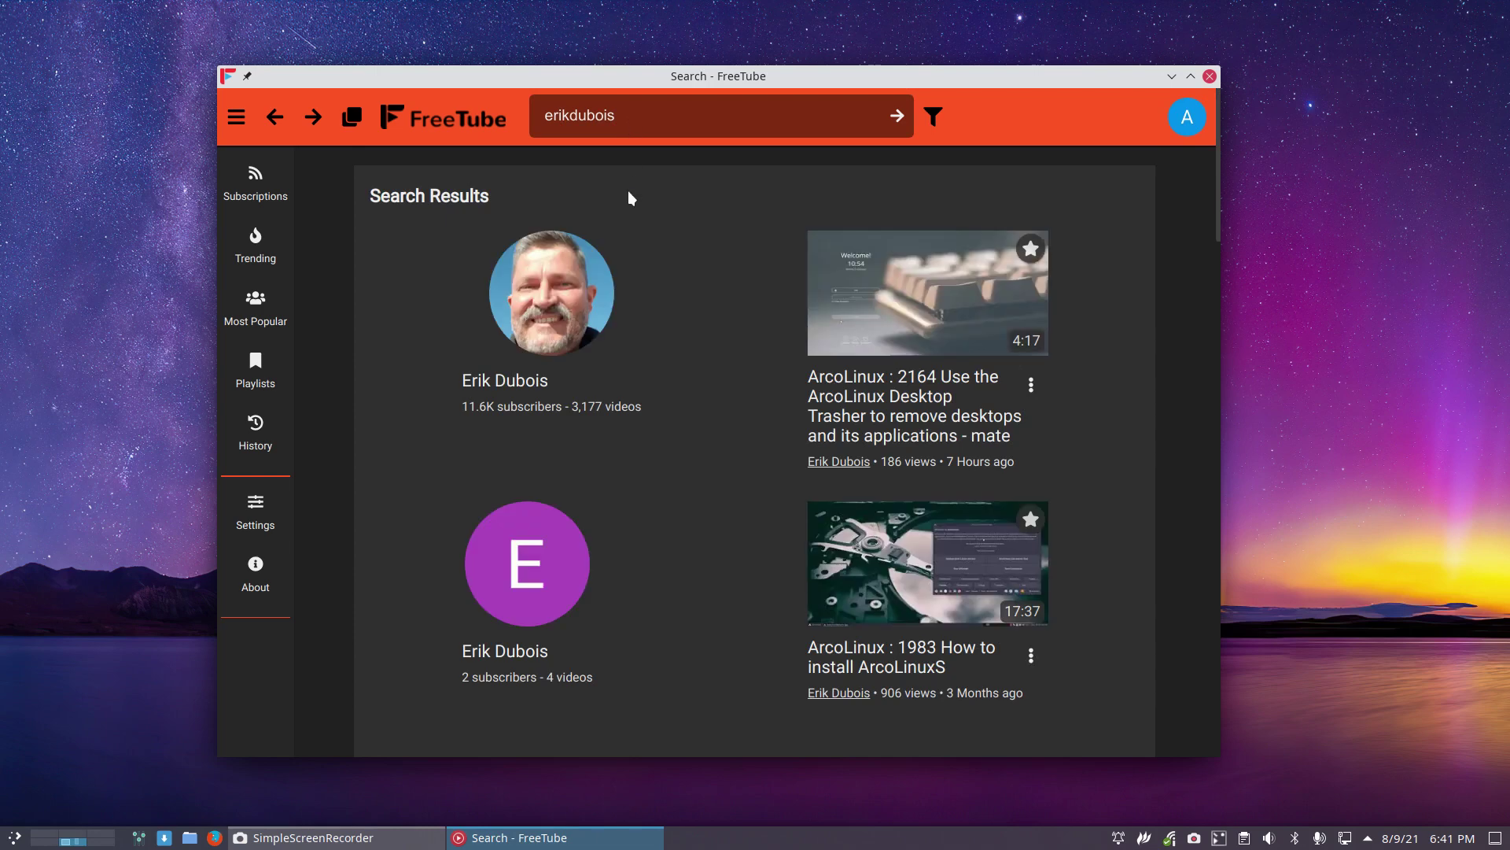
left_click(528, 383)
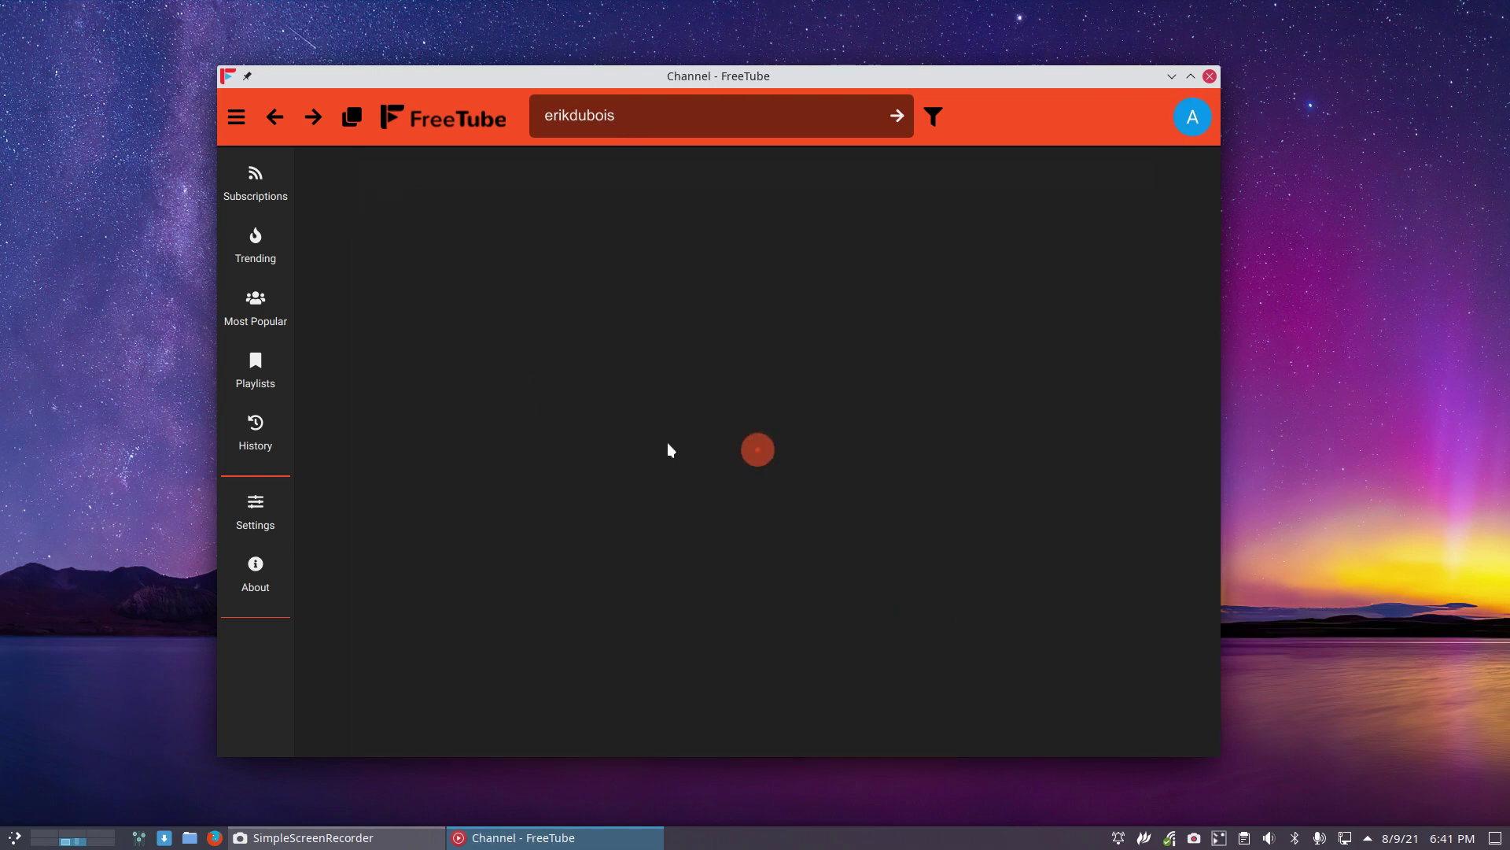
Maximize the window, then play the channel's video "ArcoLinux : 2167 monitor or stress test your cpu with s-tui" from about 2:23.
left_click(1191, 77)
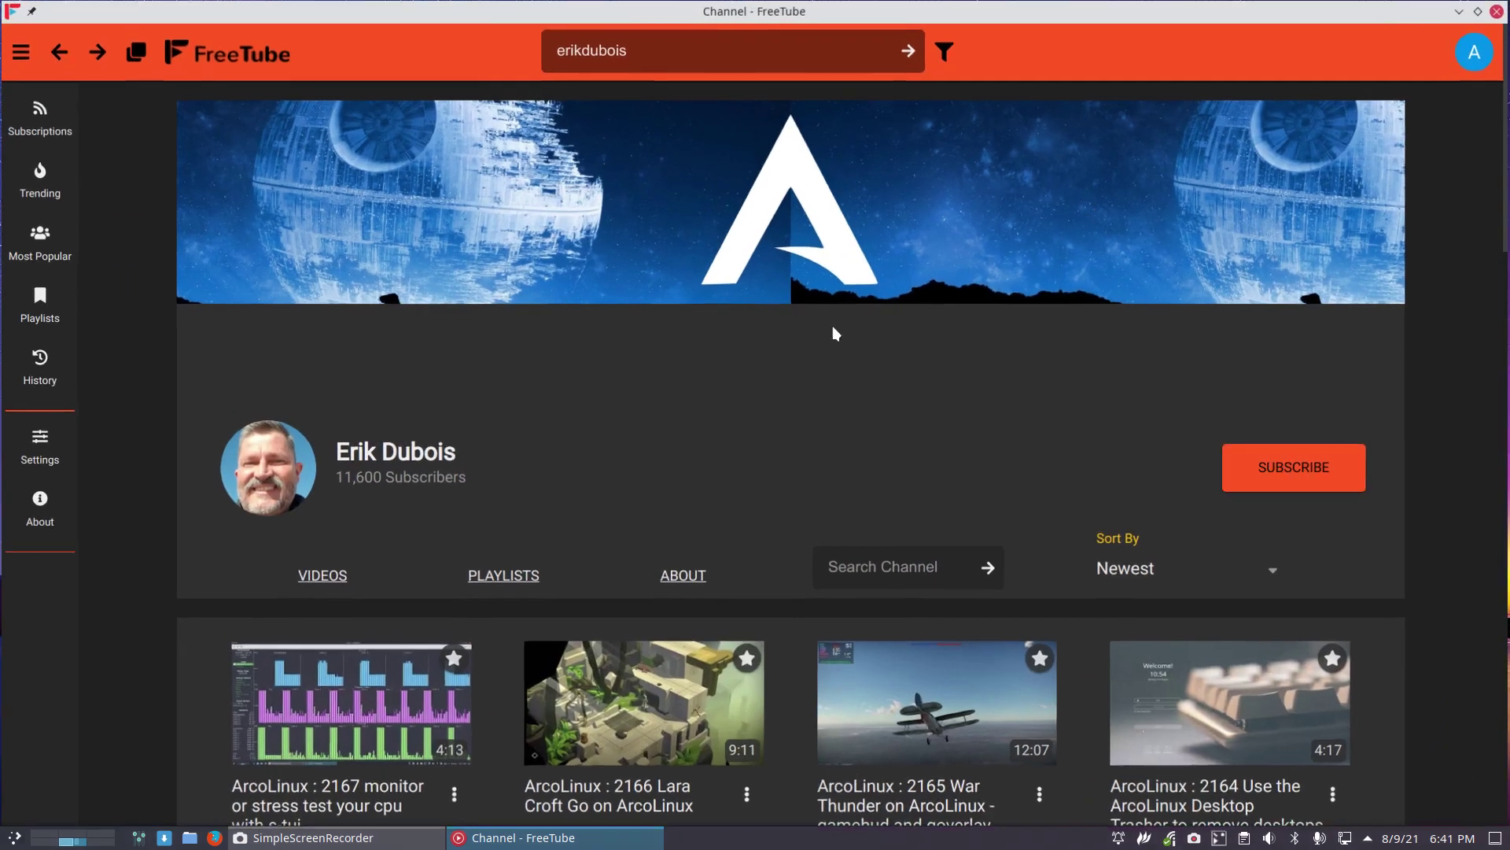
scroll(346, 551, "down", 3)
left_click(343, 566)
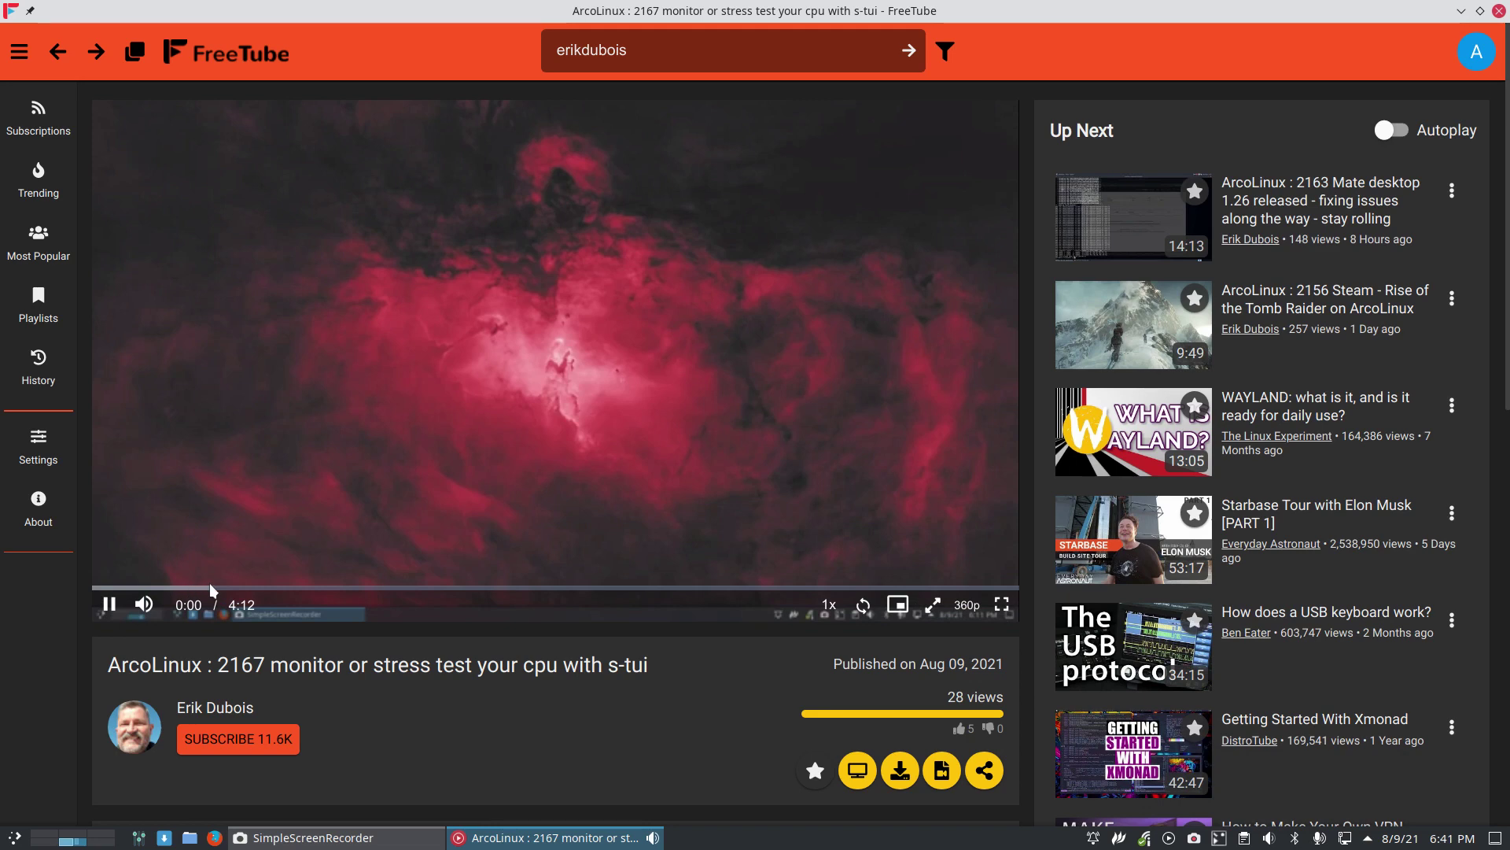
left_click_drag(206, 586, 816, 590)
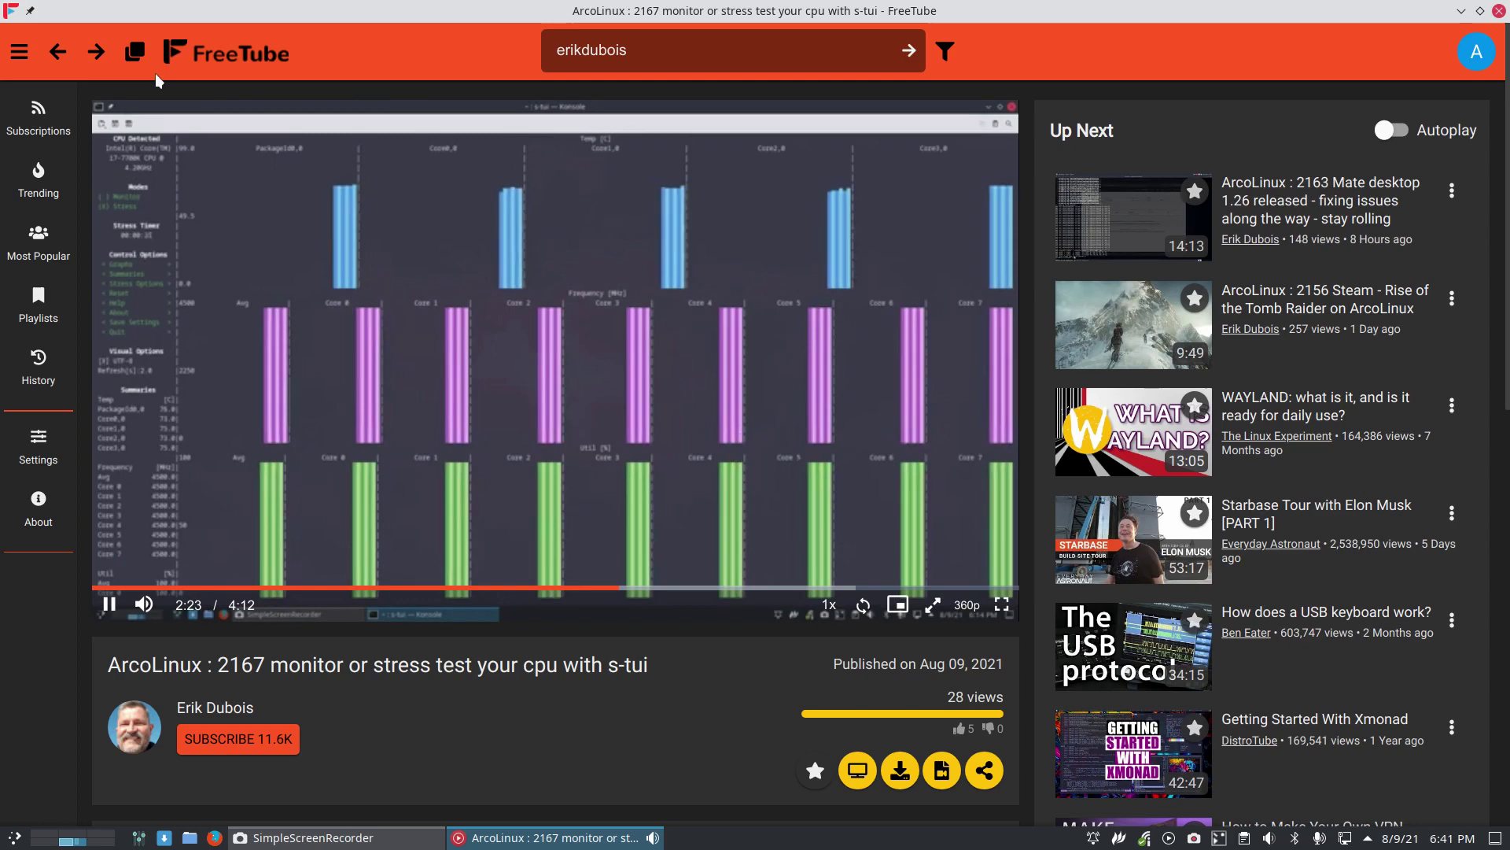
Expand the side bar and review the settings page, including its Proxy, Data, Privacy and Distraction Free sections.
left_click(23, 55)
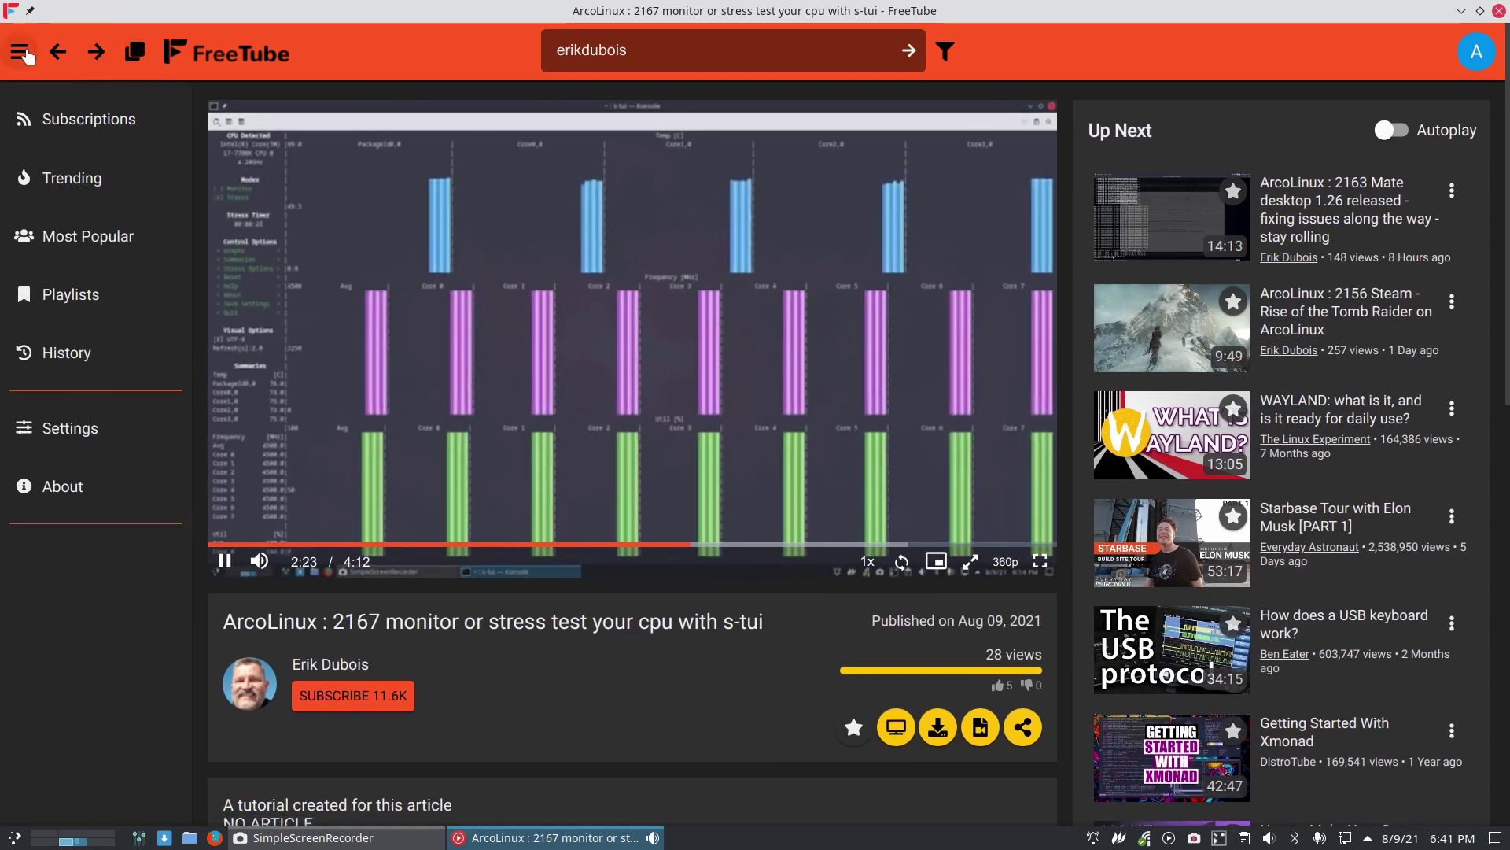
left_click(79, 433)
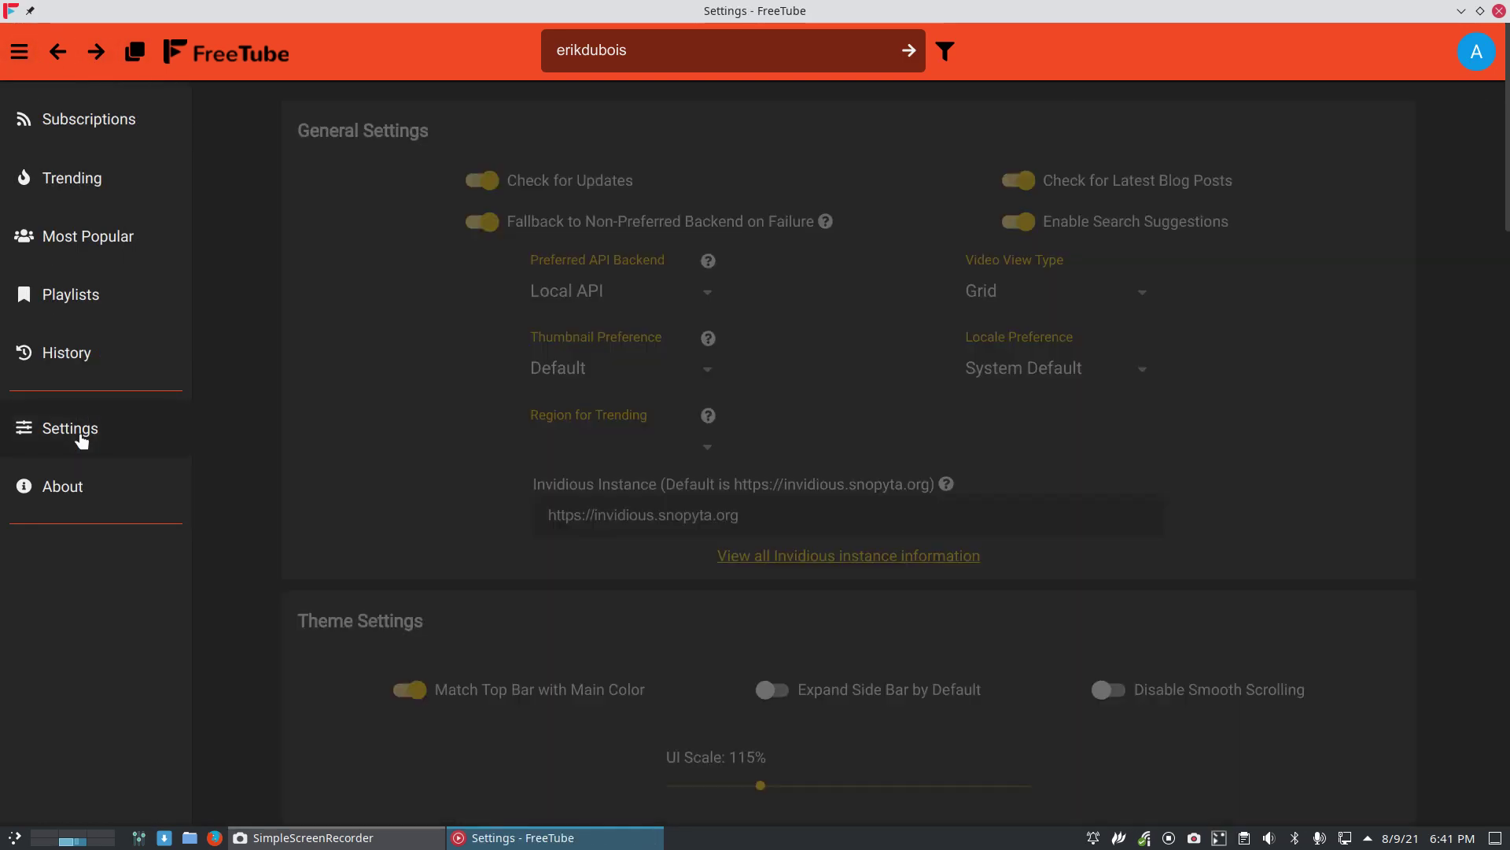
scroll(371, 449, "down", 10)
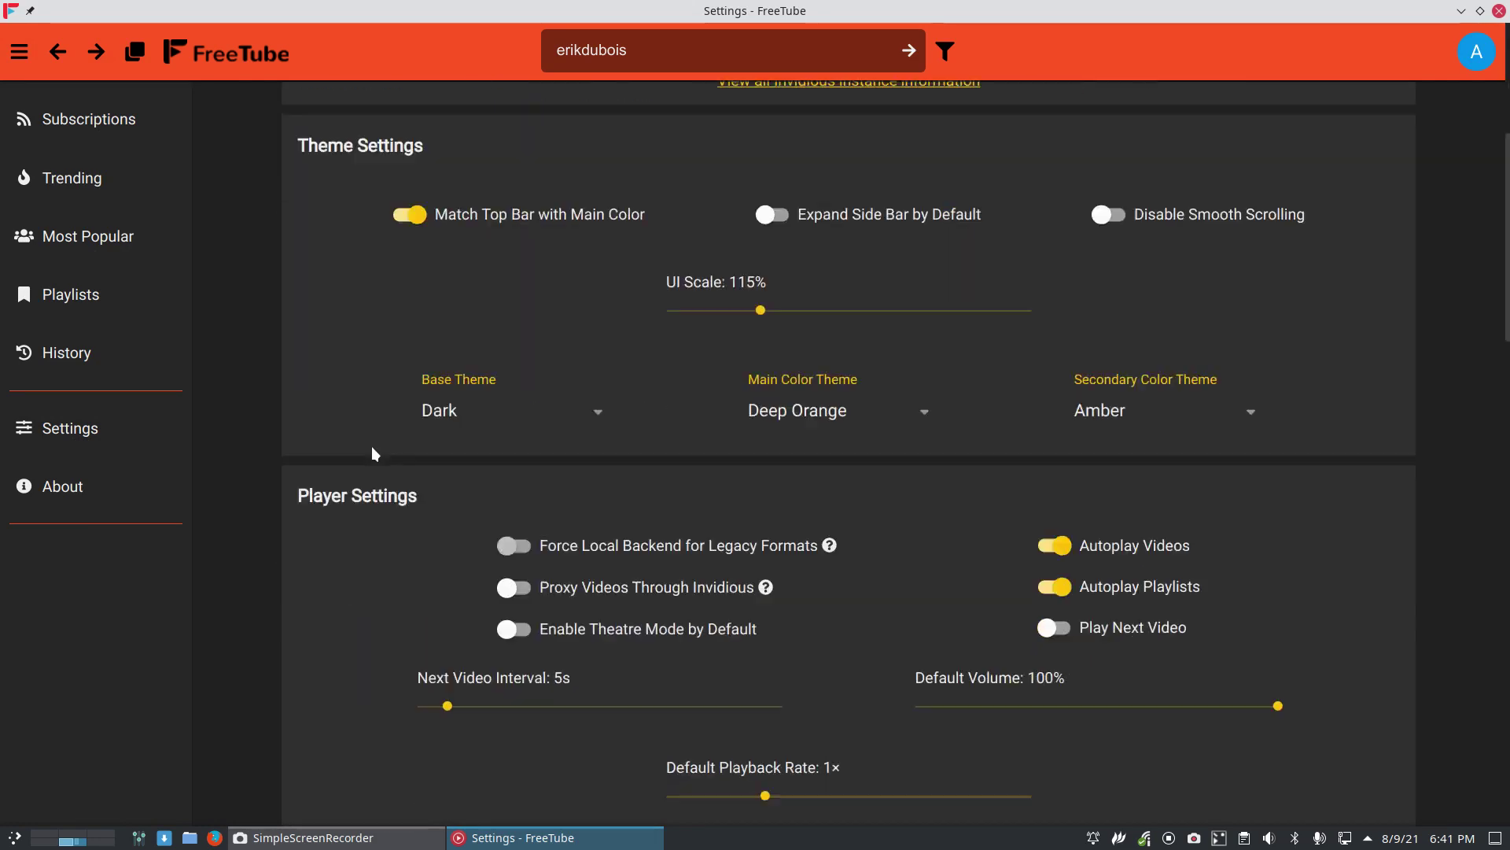
scroll(372, 447, "down", 15)
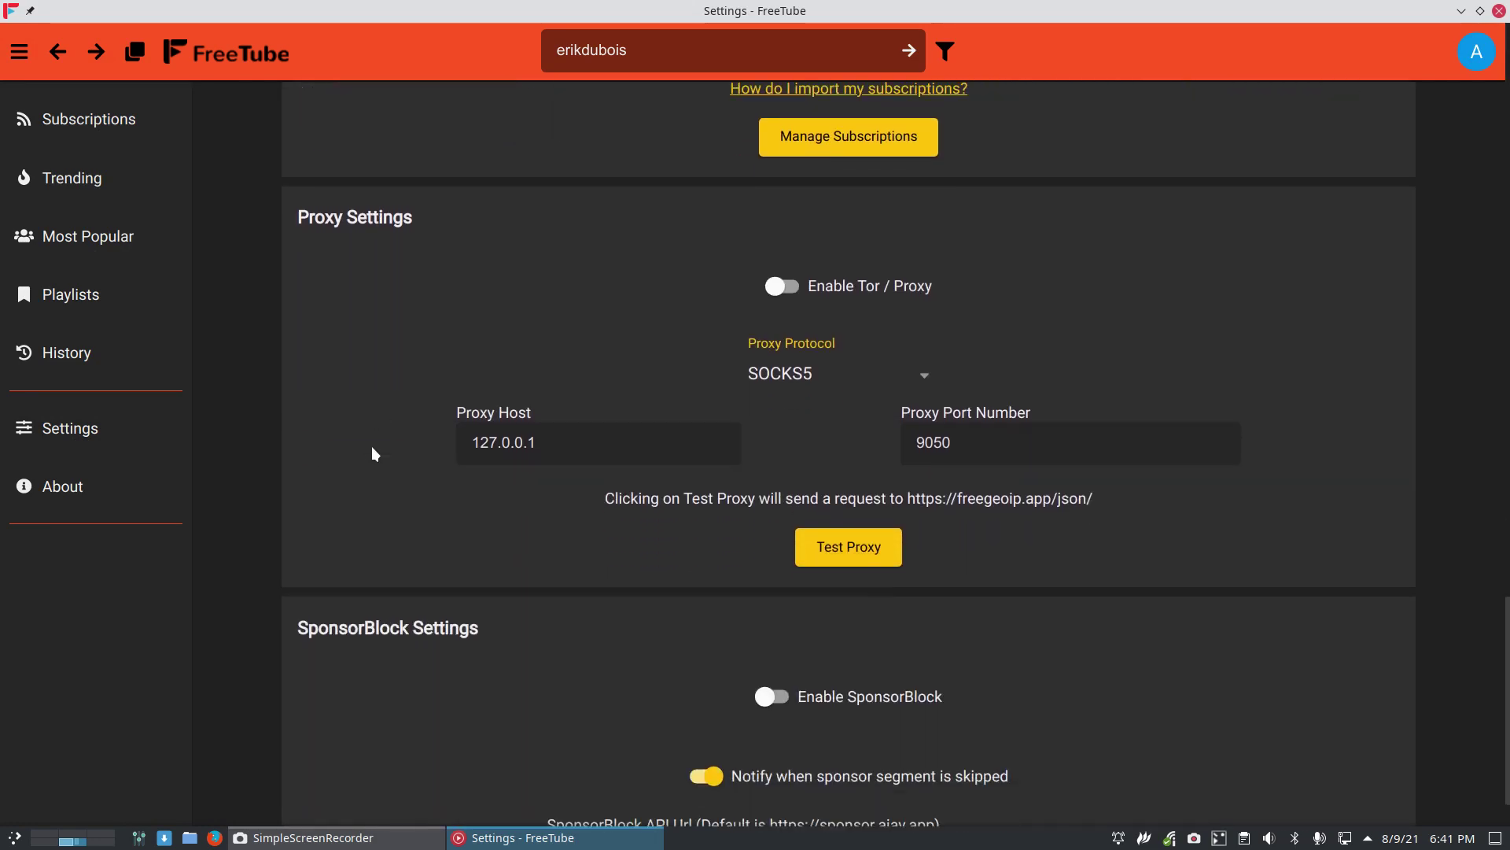
scroll(372, 447, "down", 1)
scroll(372, 447, "up", 3)
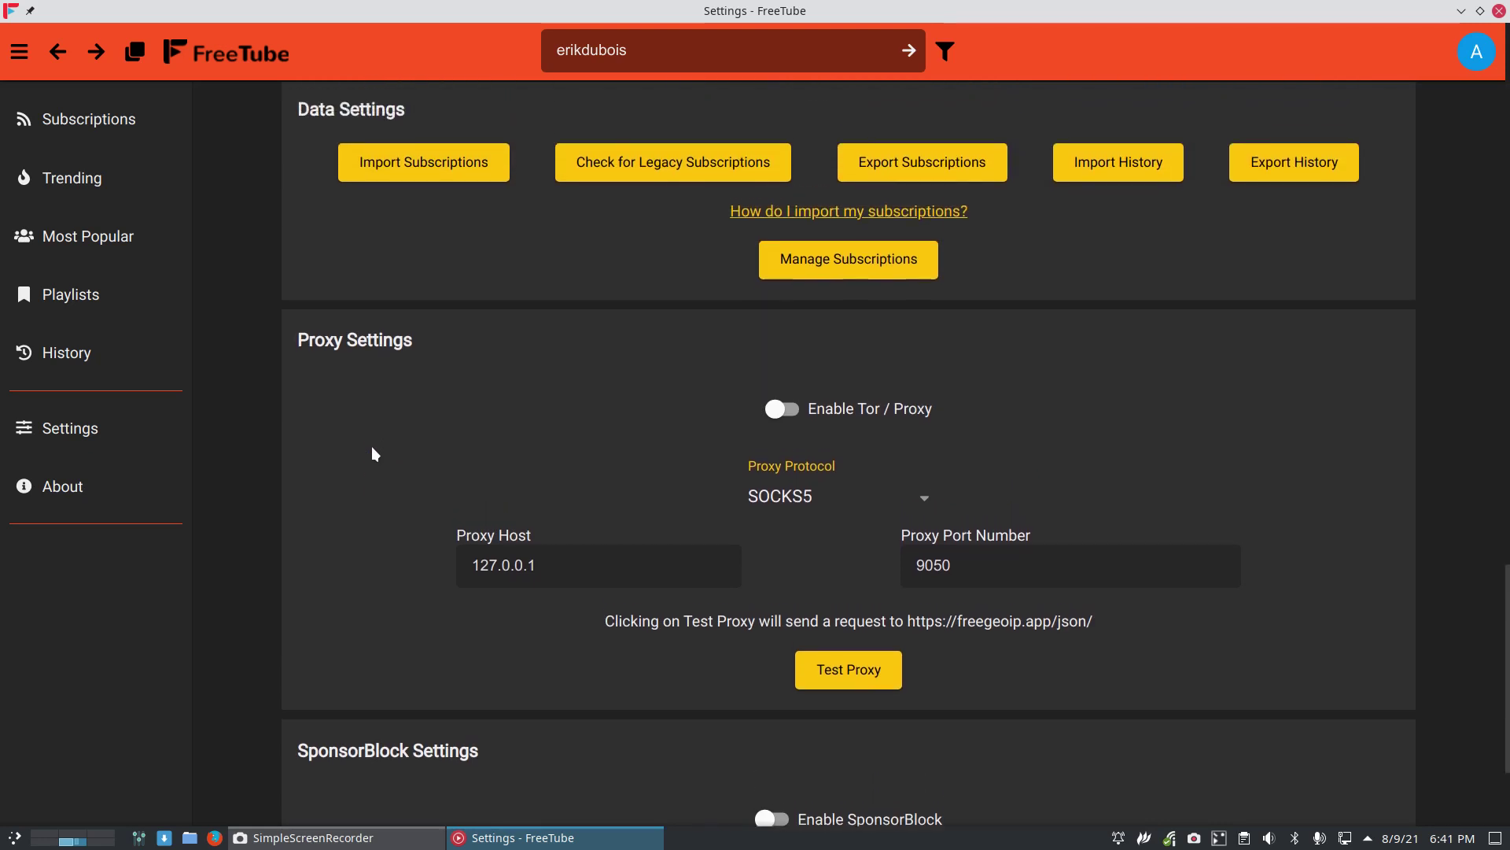
scroll(372, 448, "up", 3)
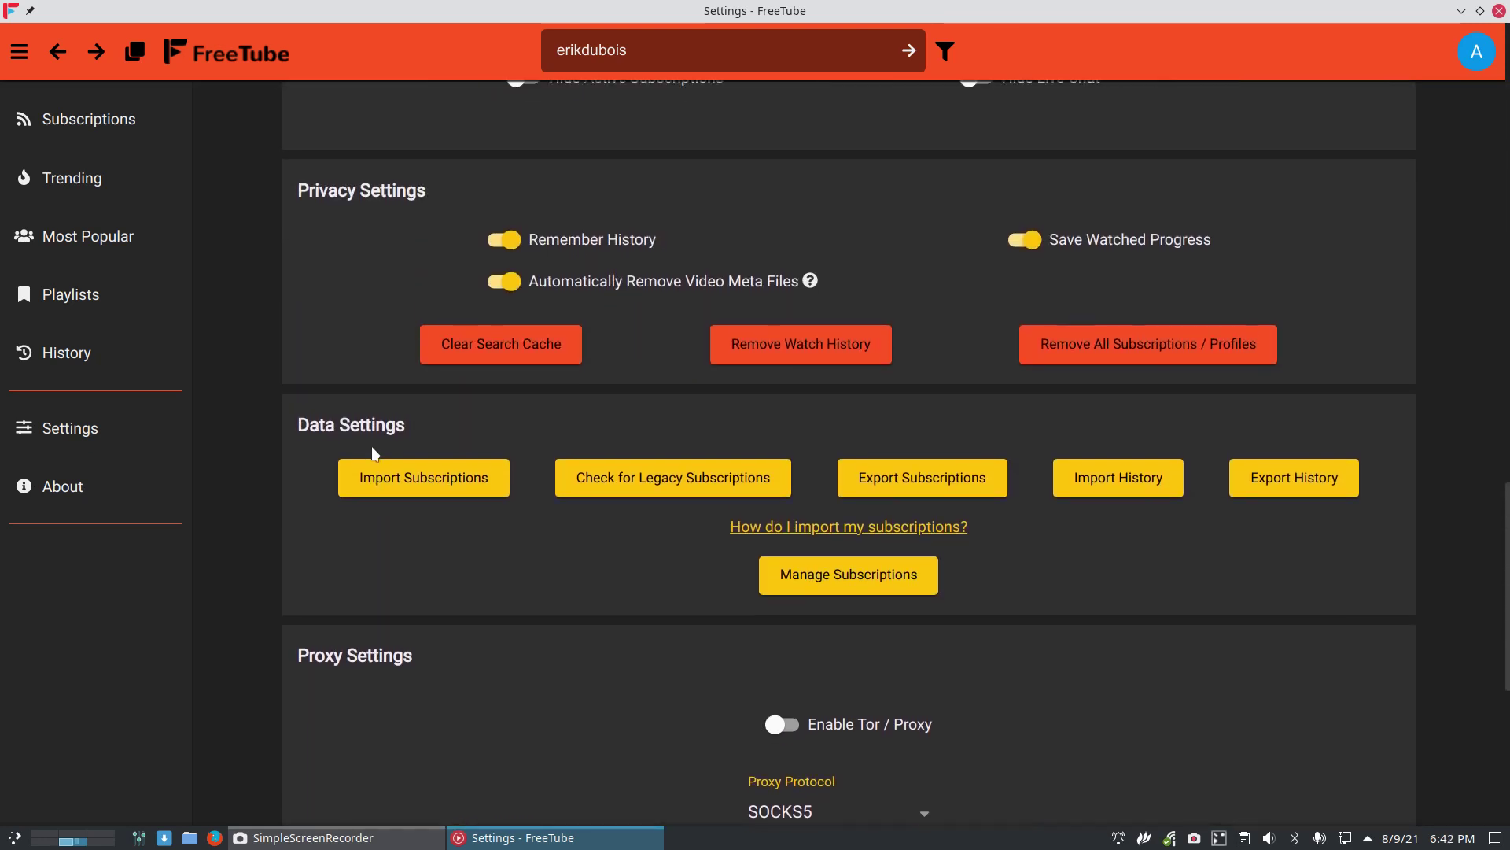
scroll(372, 448, "up", 3)
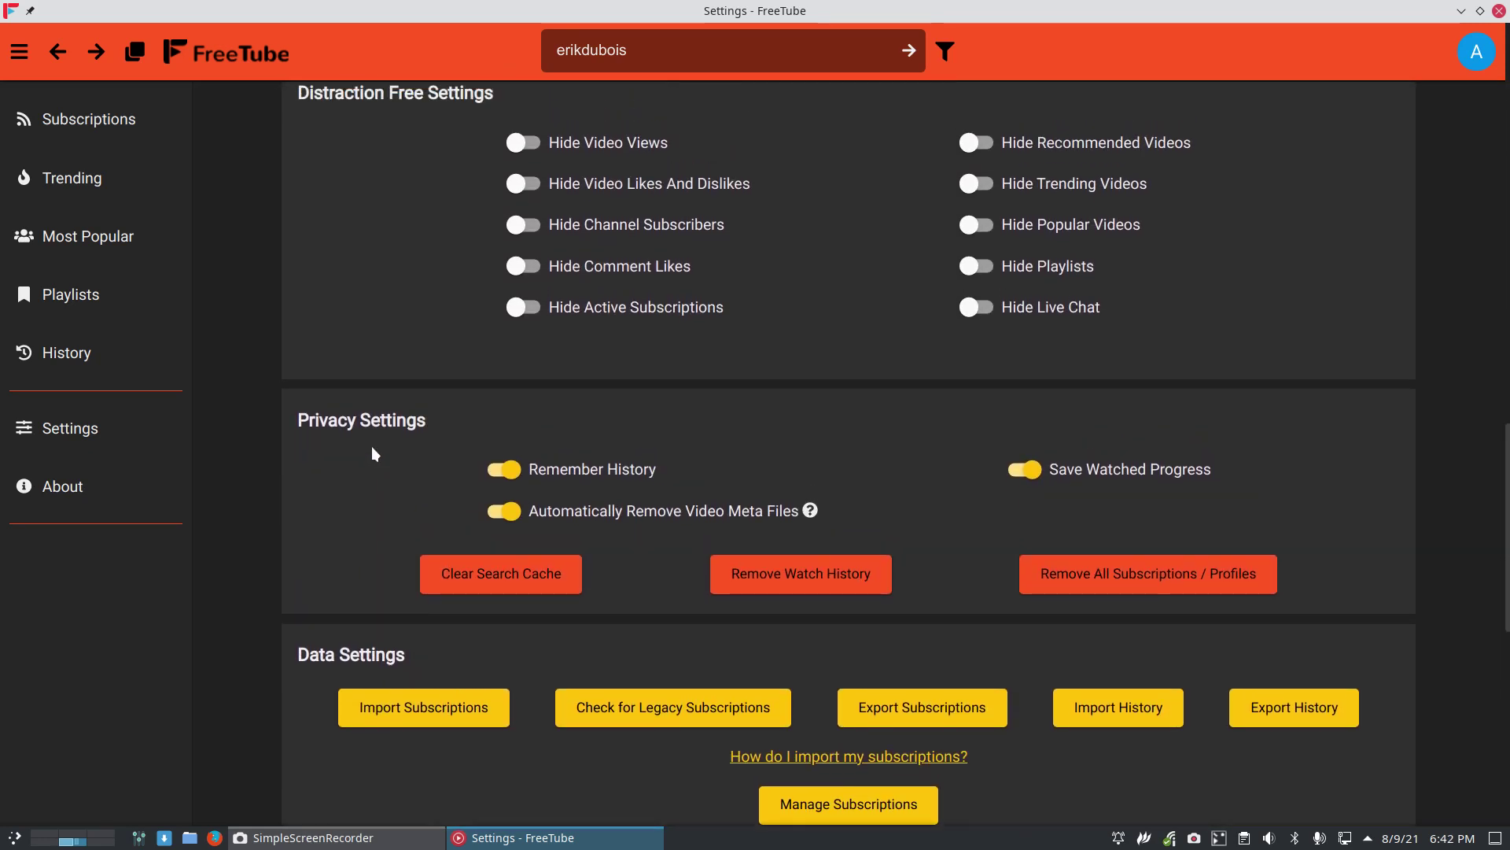
scroll(372, 454, "up", 4)
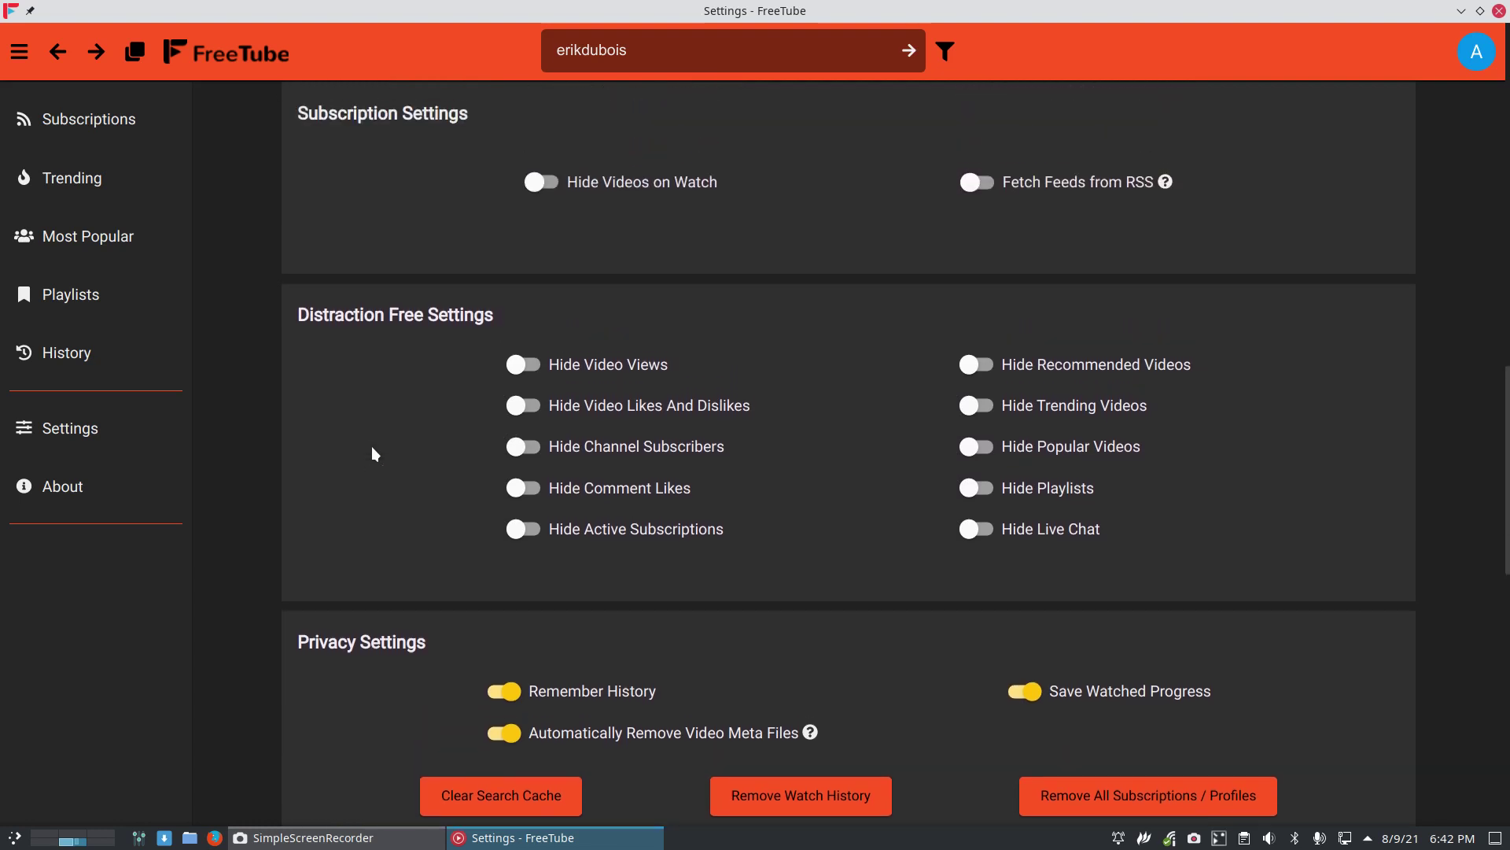
Enable hiding of video views, video likes and dislikes, channel subscribers, comment likes and active subscriptions in the Distraction Free Settings.
scroll(373, 454, "up", 2)
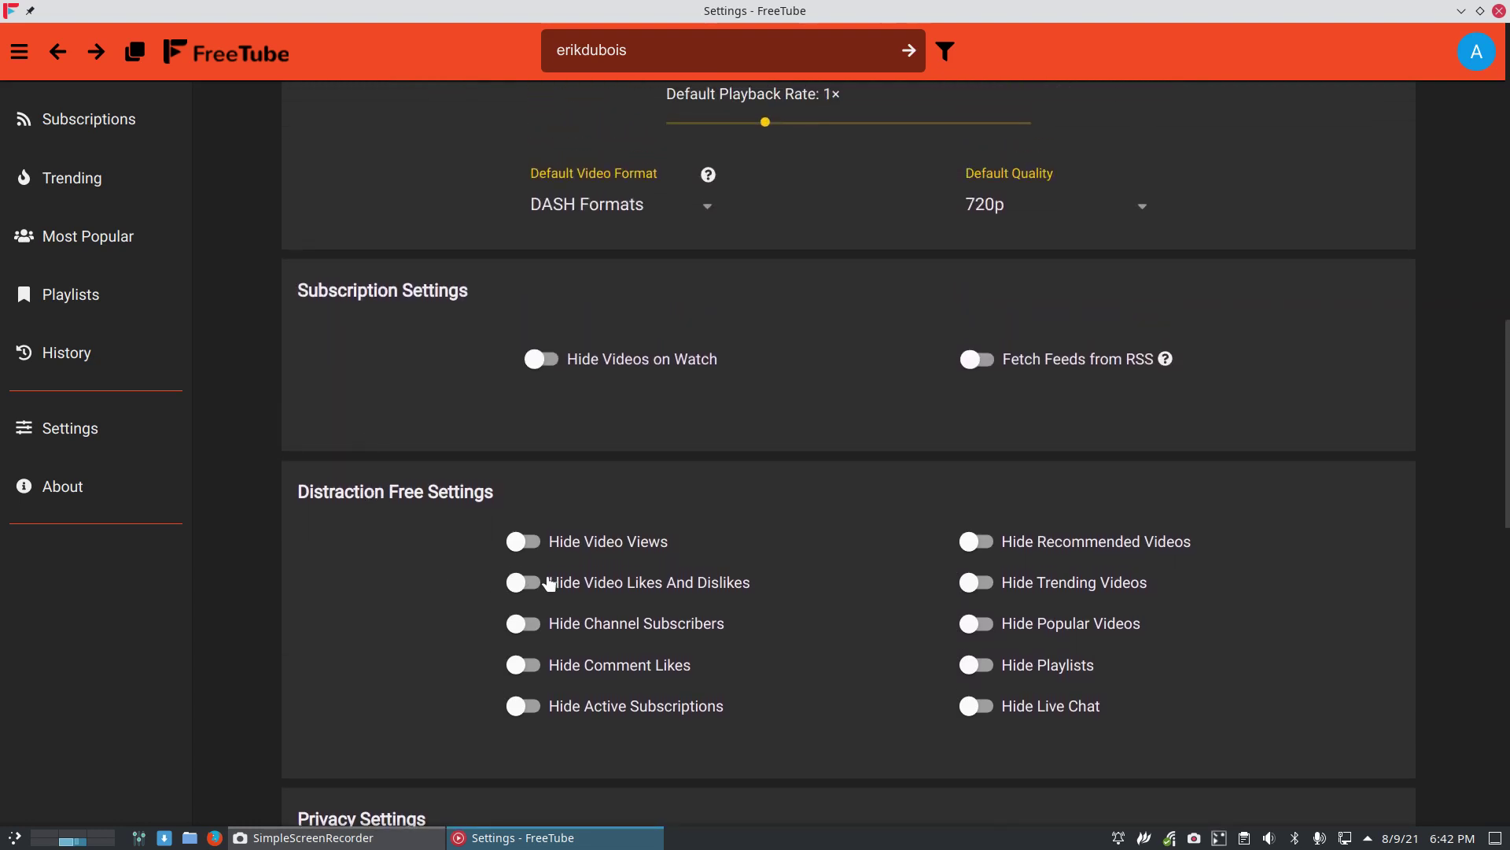
left_click(532, 584)
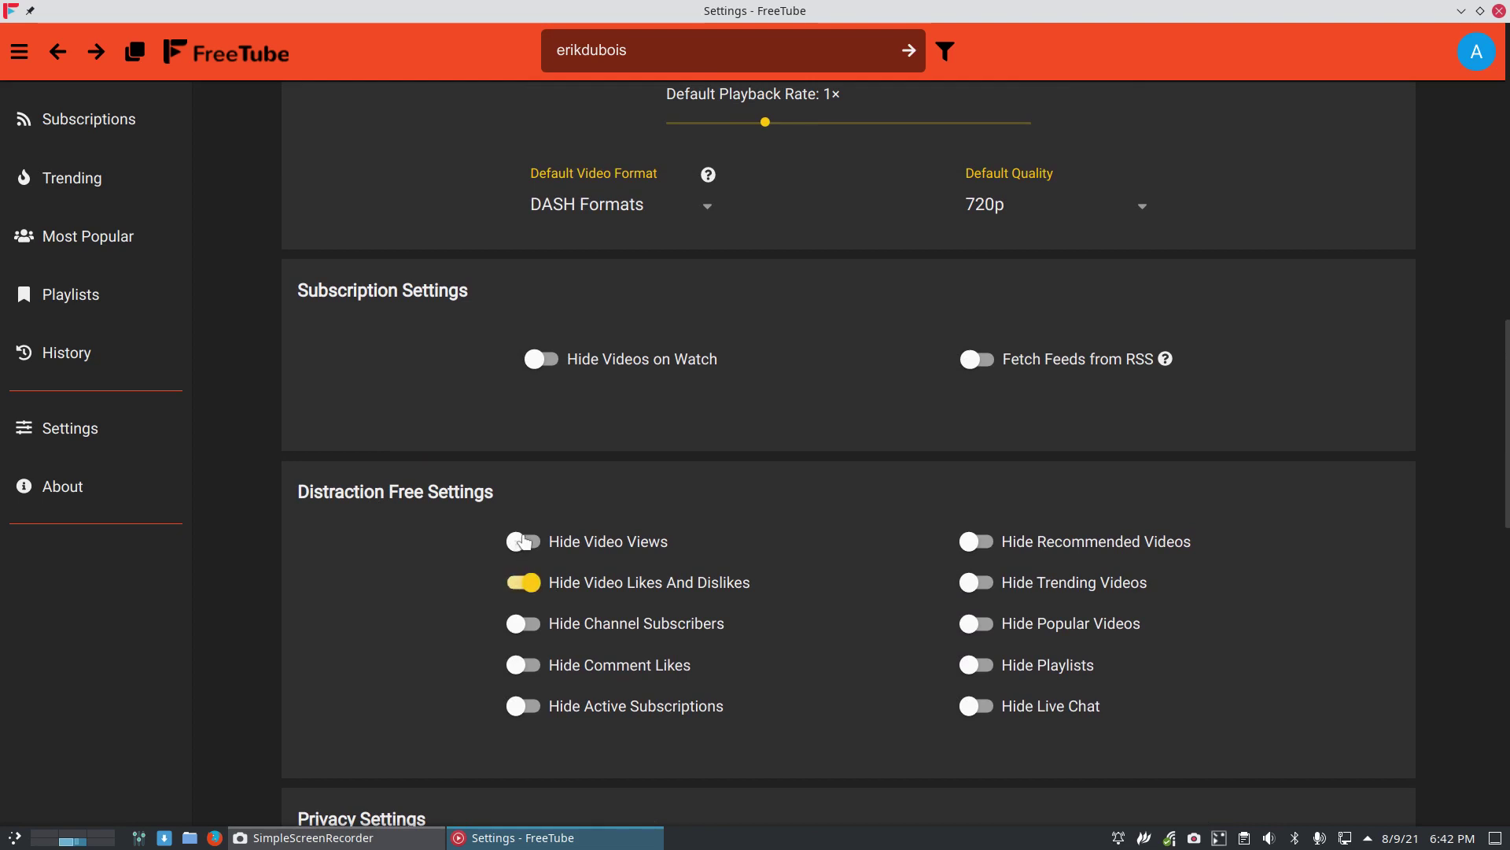
left_click(524, 541)
left_click(532, 626)
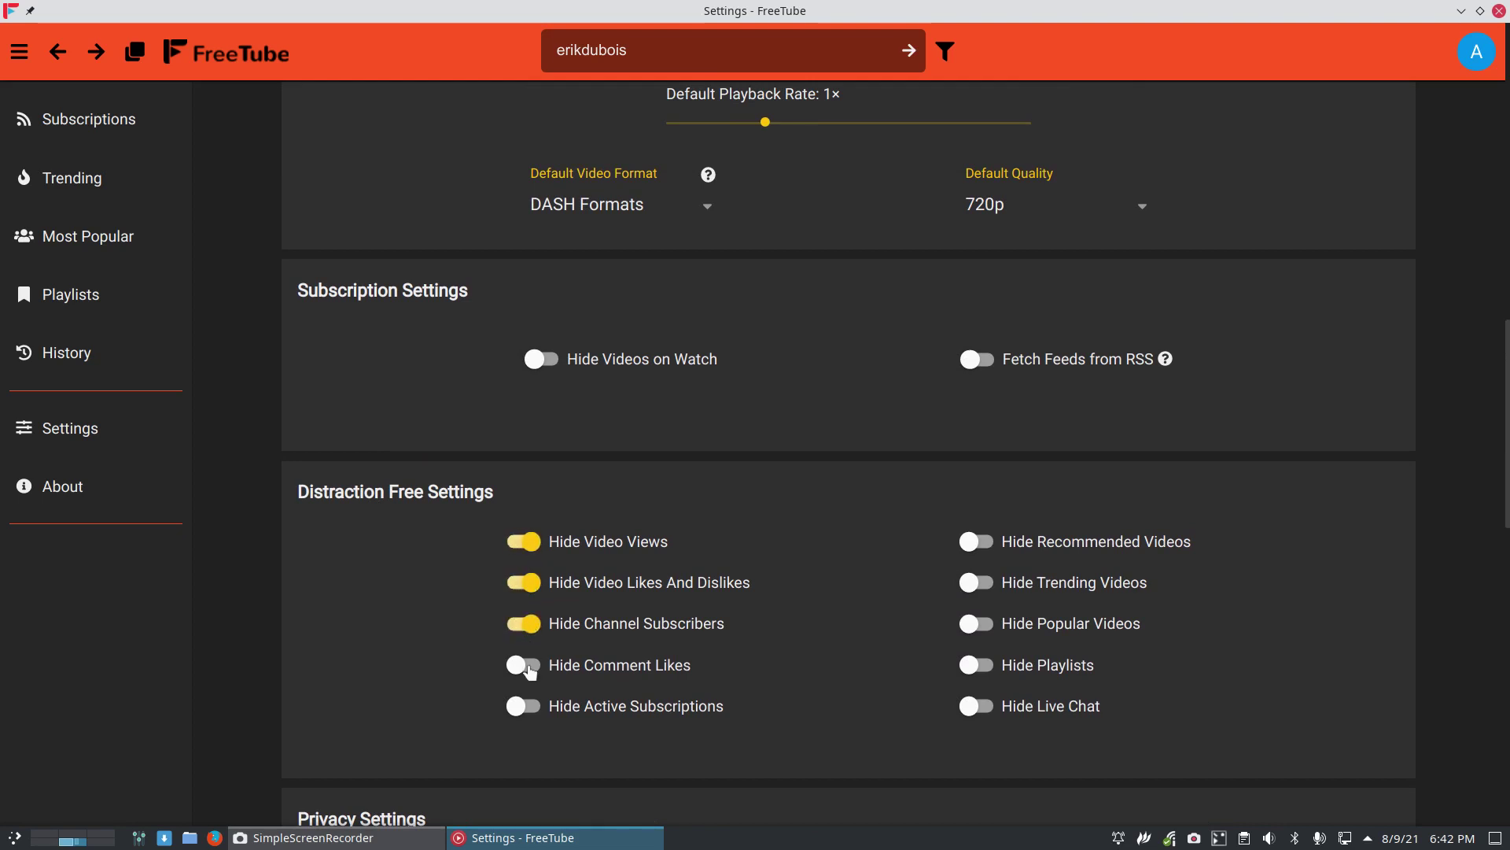
left_click(529, 667)
left_click(525, 705)
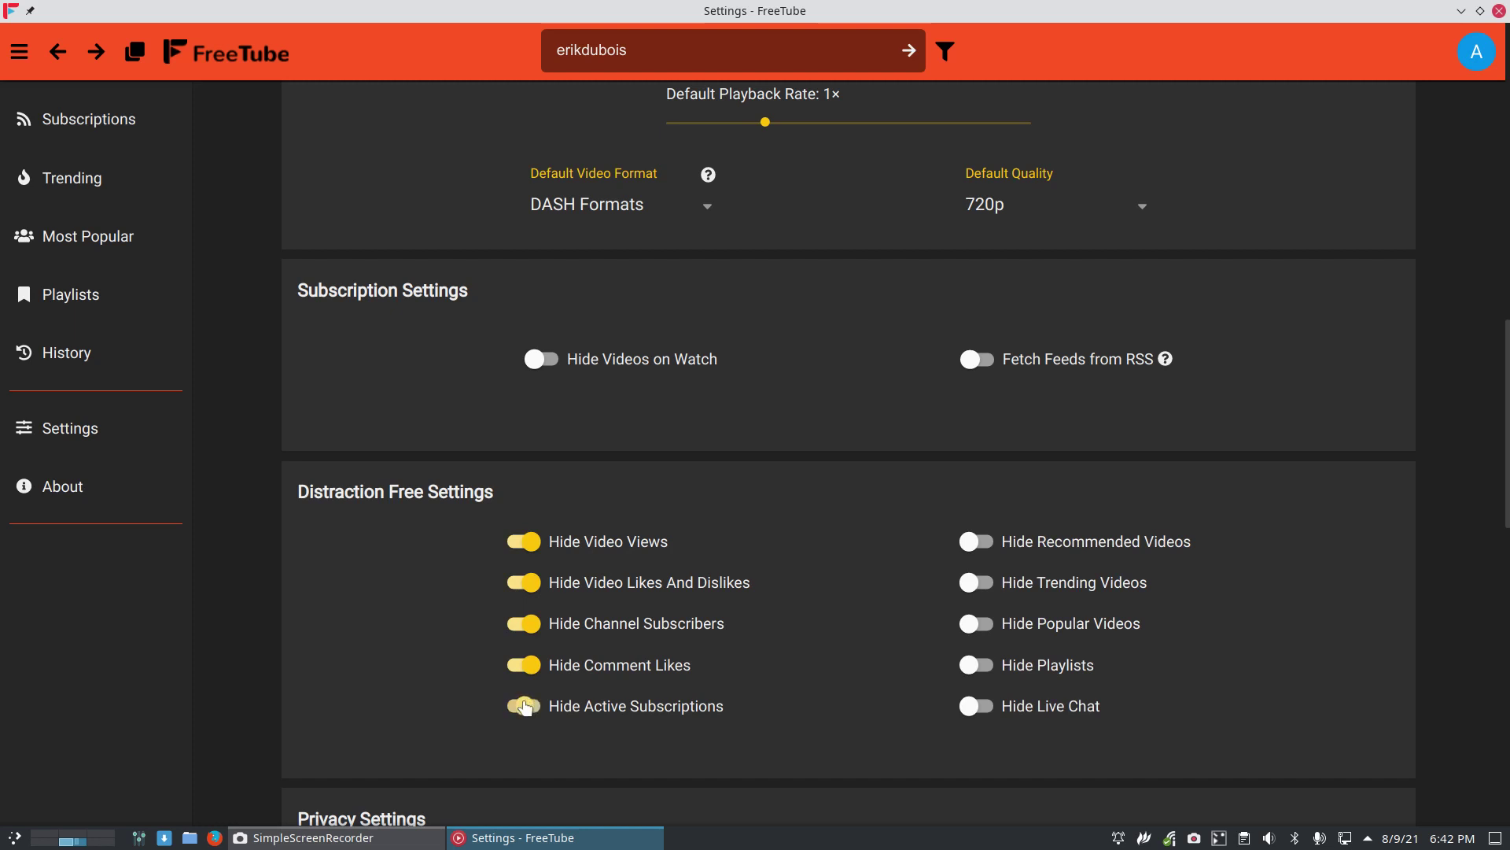
Enable hiding of recommended videos, trending videos, popular videos, playlists and live chat in the Distraction Free Settings.
left_click(979, 543)
left_click(980, 585)
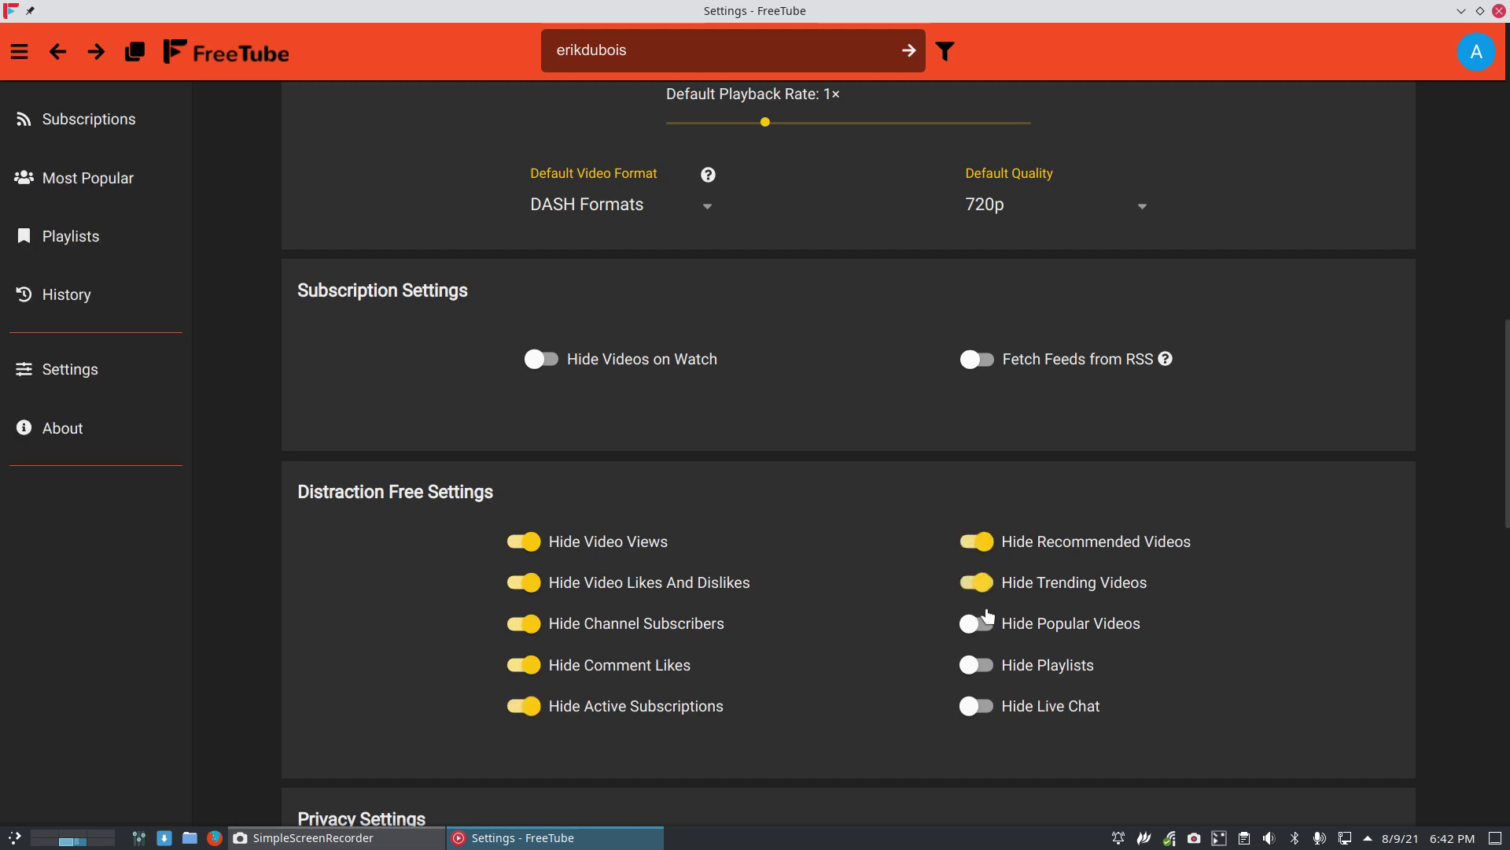
left_click(977, 625)
left_click(978, 665)
left_click(982, 706)
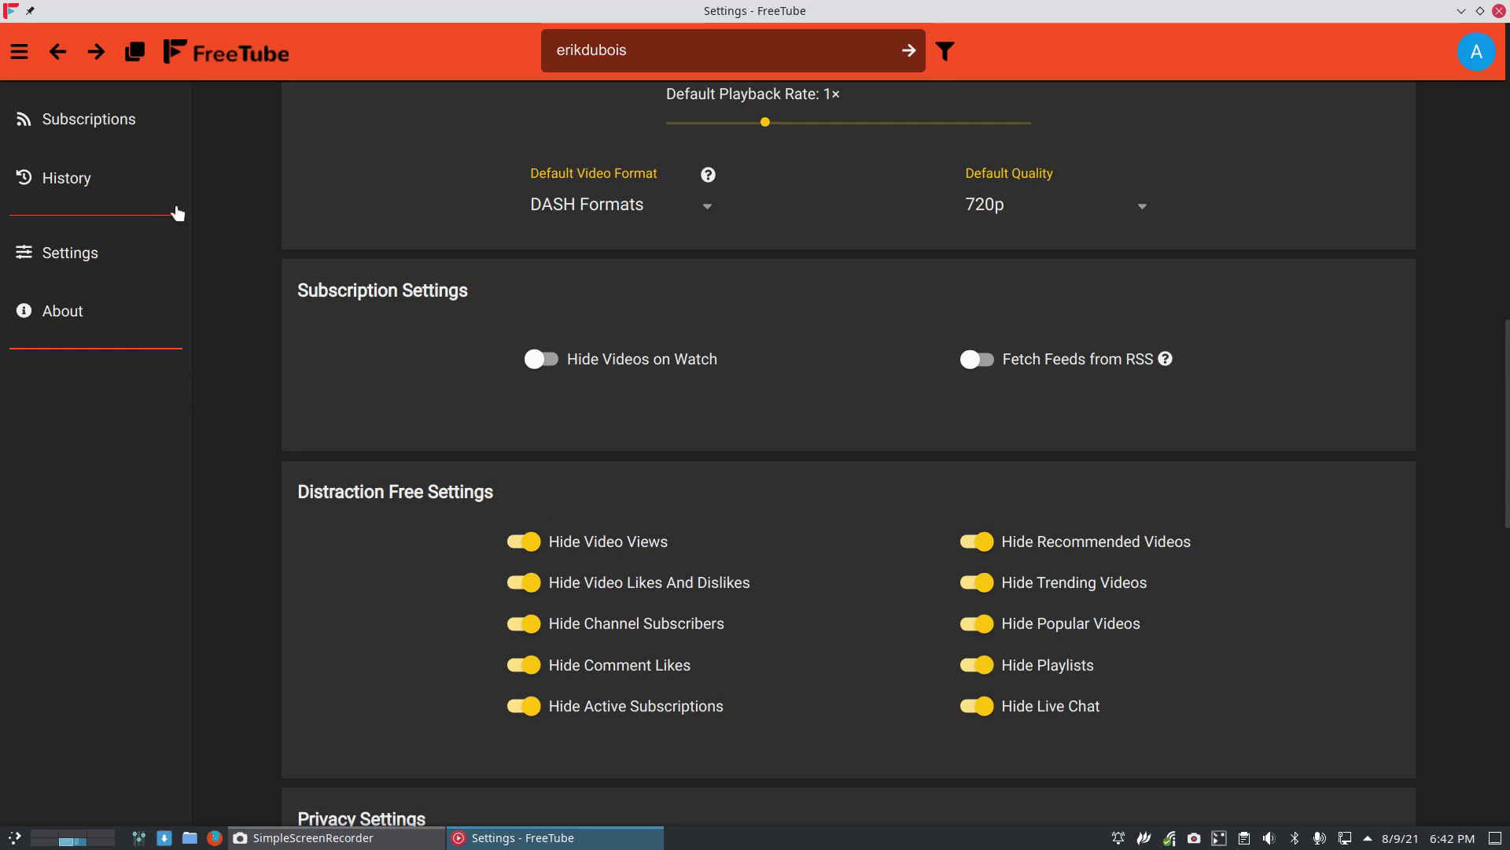
Repeat the search for the creator and open the video "ArcoLinux : 2164 Use the ArcoLinux Desktop Trasher to remove desktops and its applications - mate".
scroll(392, 317, "up", 5)
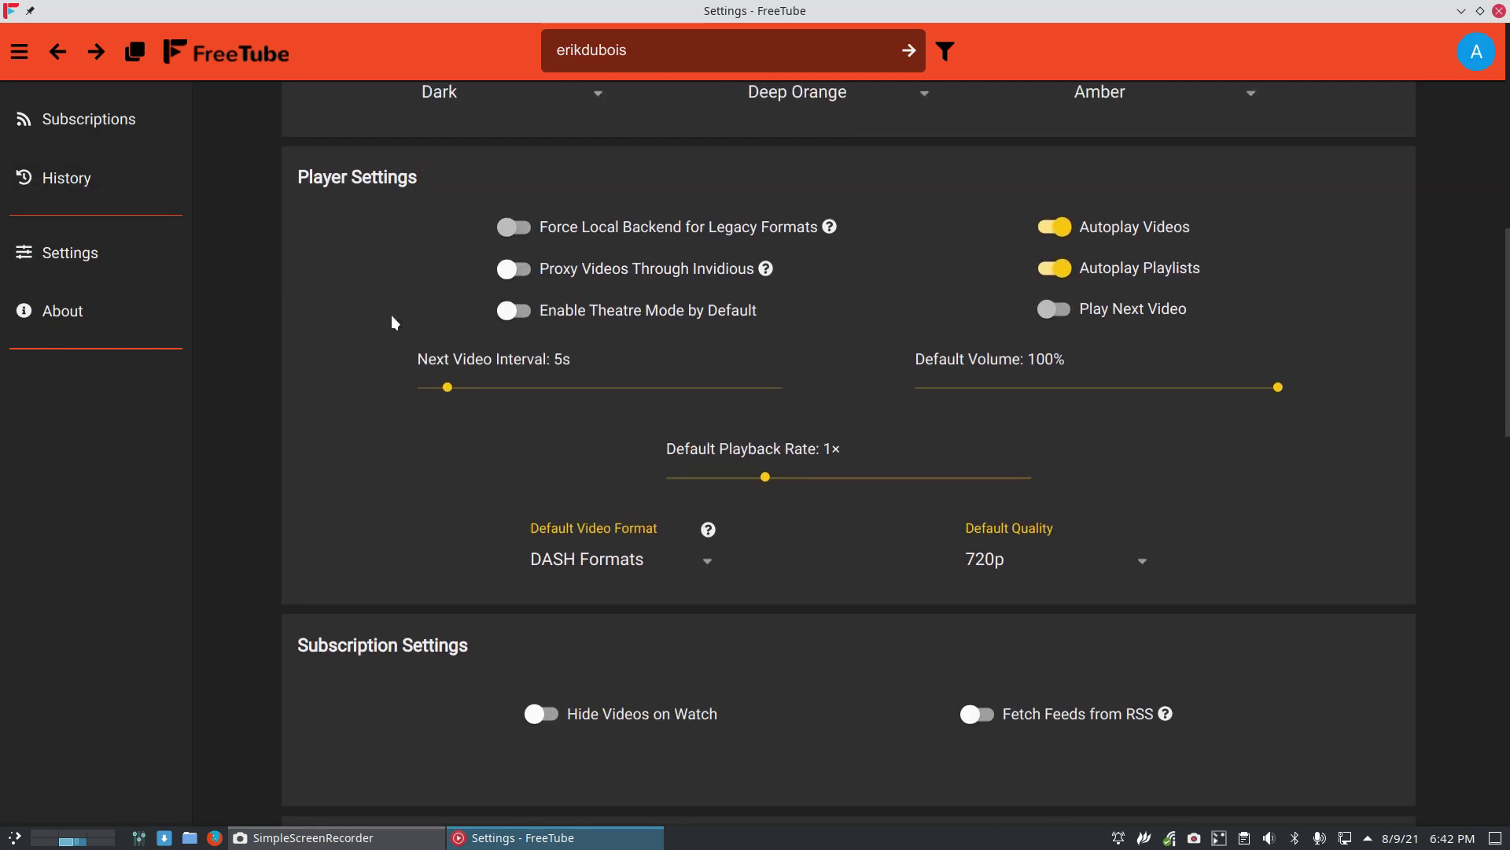
scroll(391, 317, "up", 10)
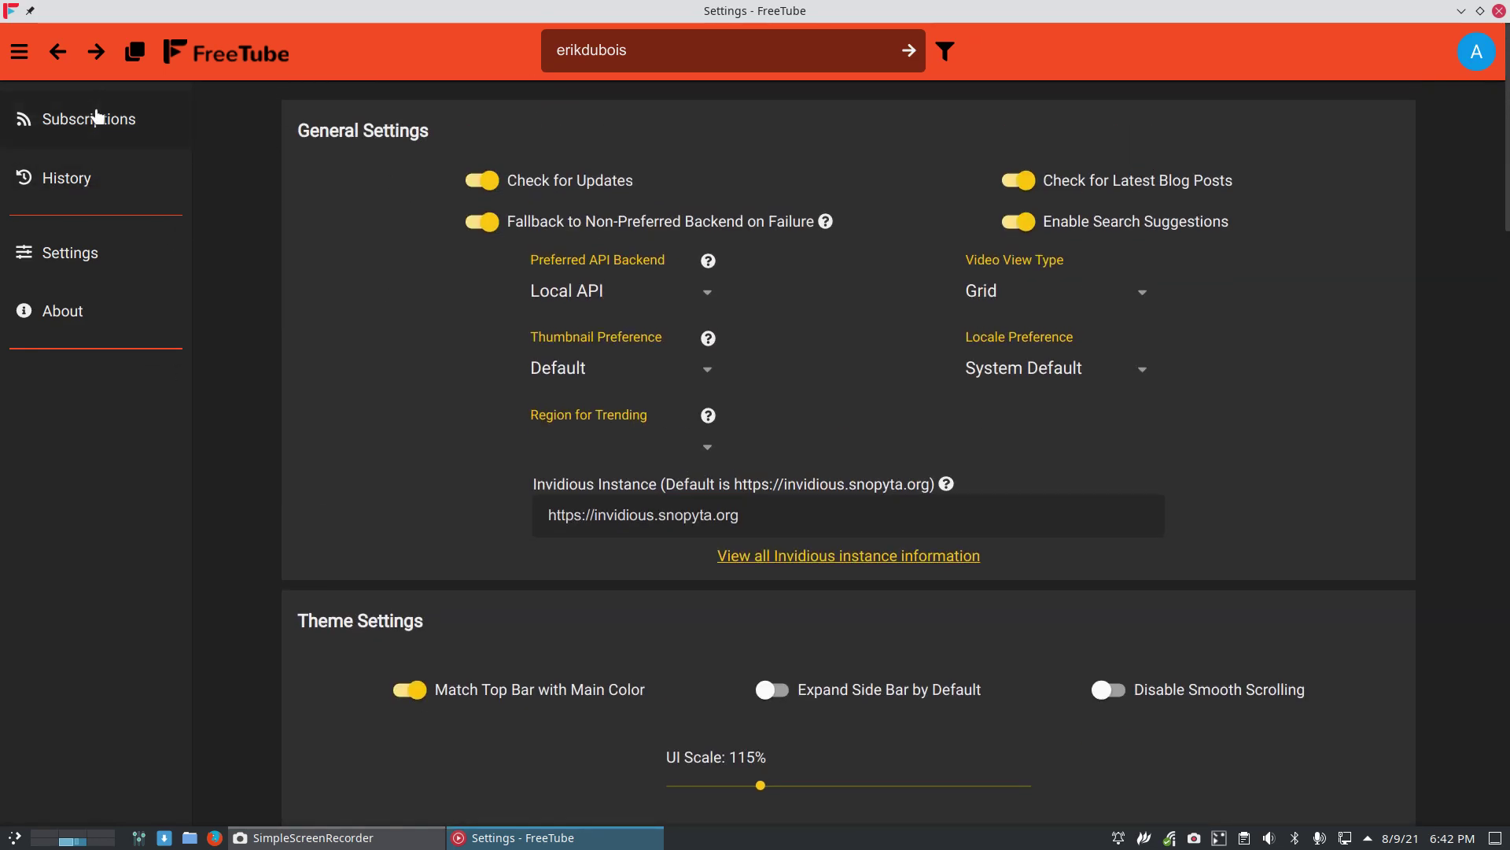
scroll(565, 498, "down", 20)
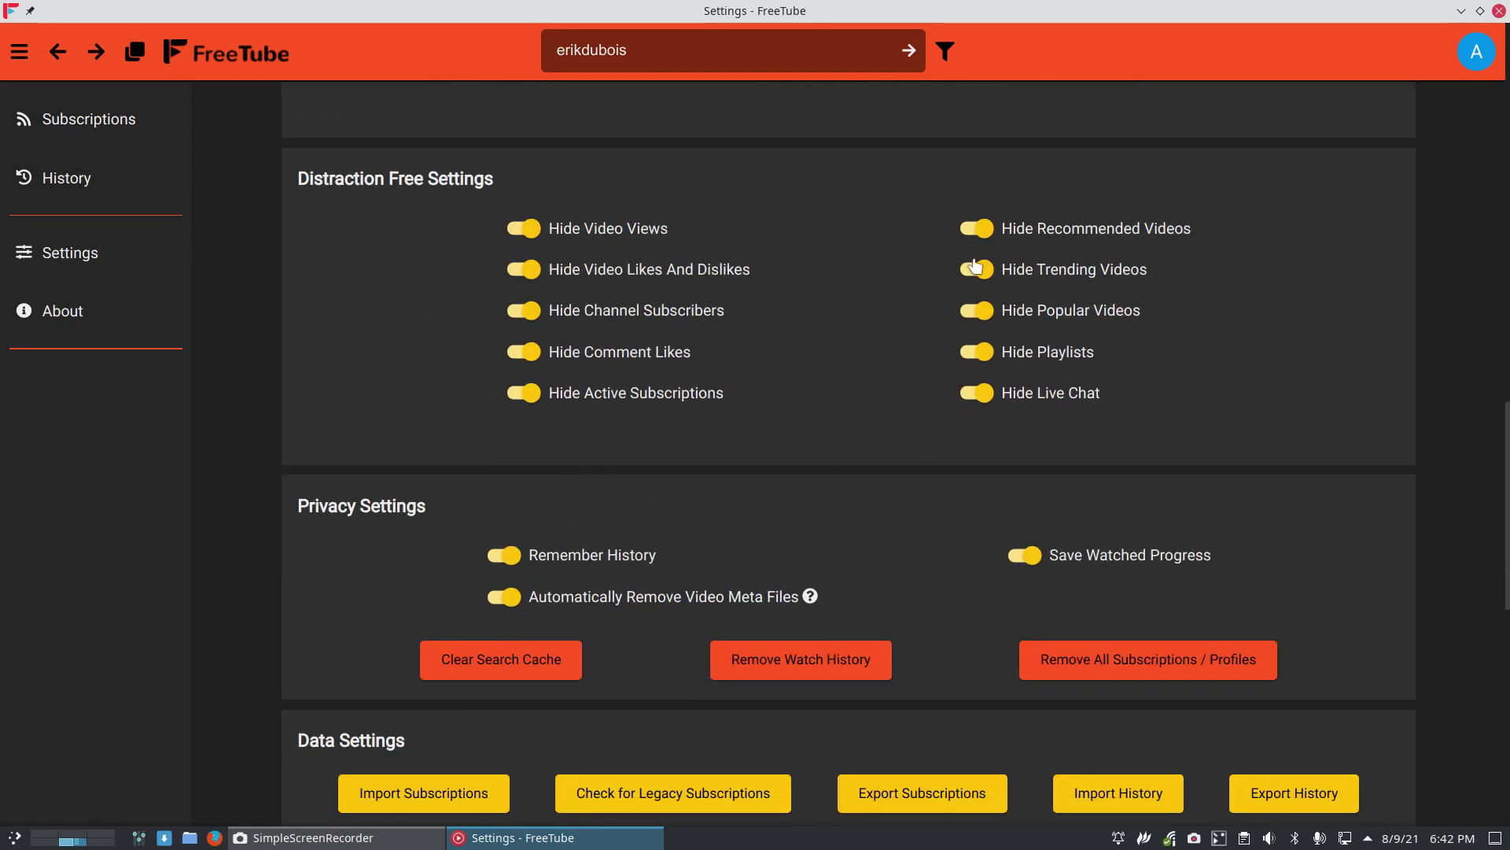
left_click(711, 59)
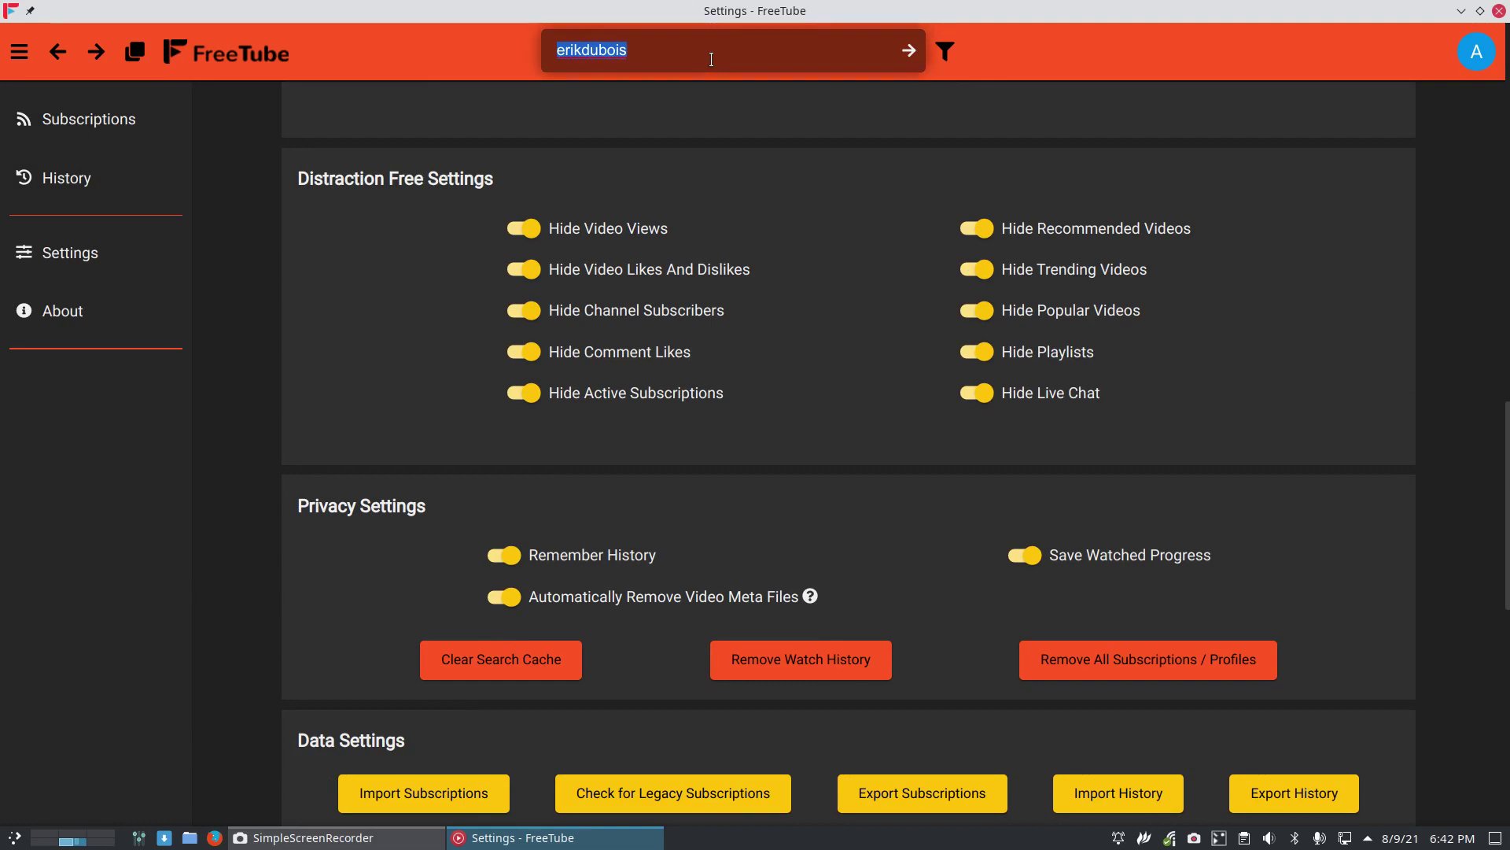
key("Return")
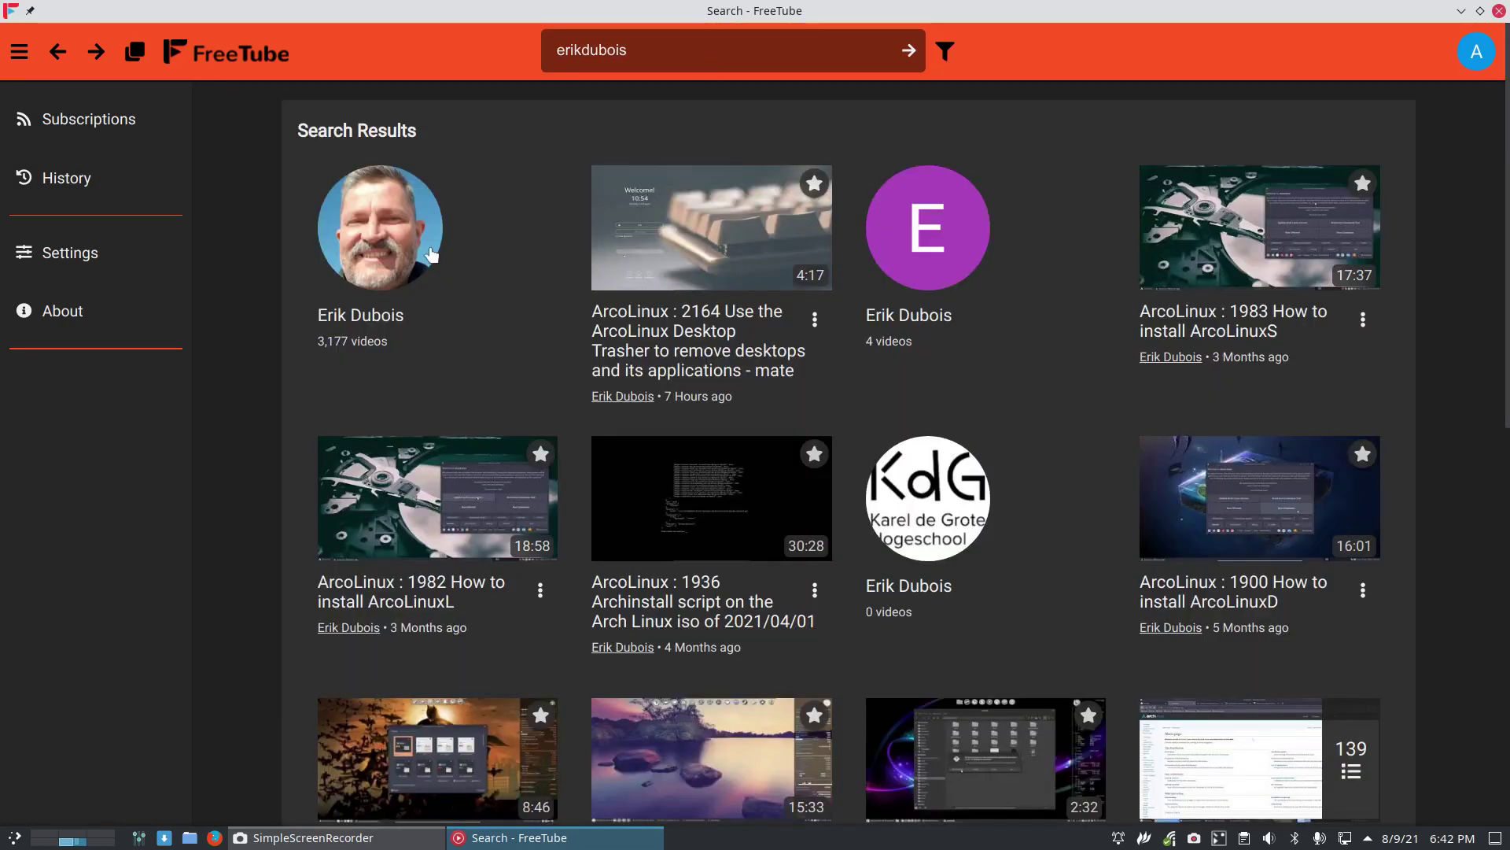
left_click(664, 249)
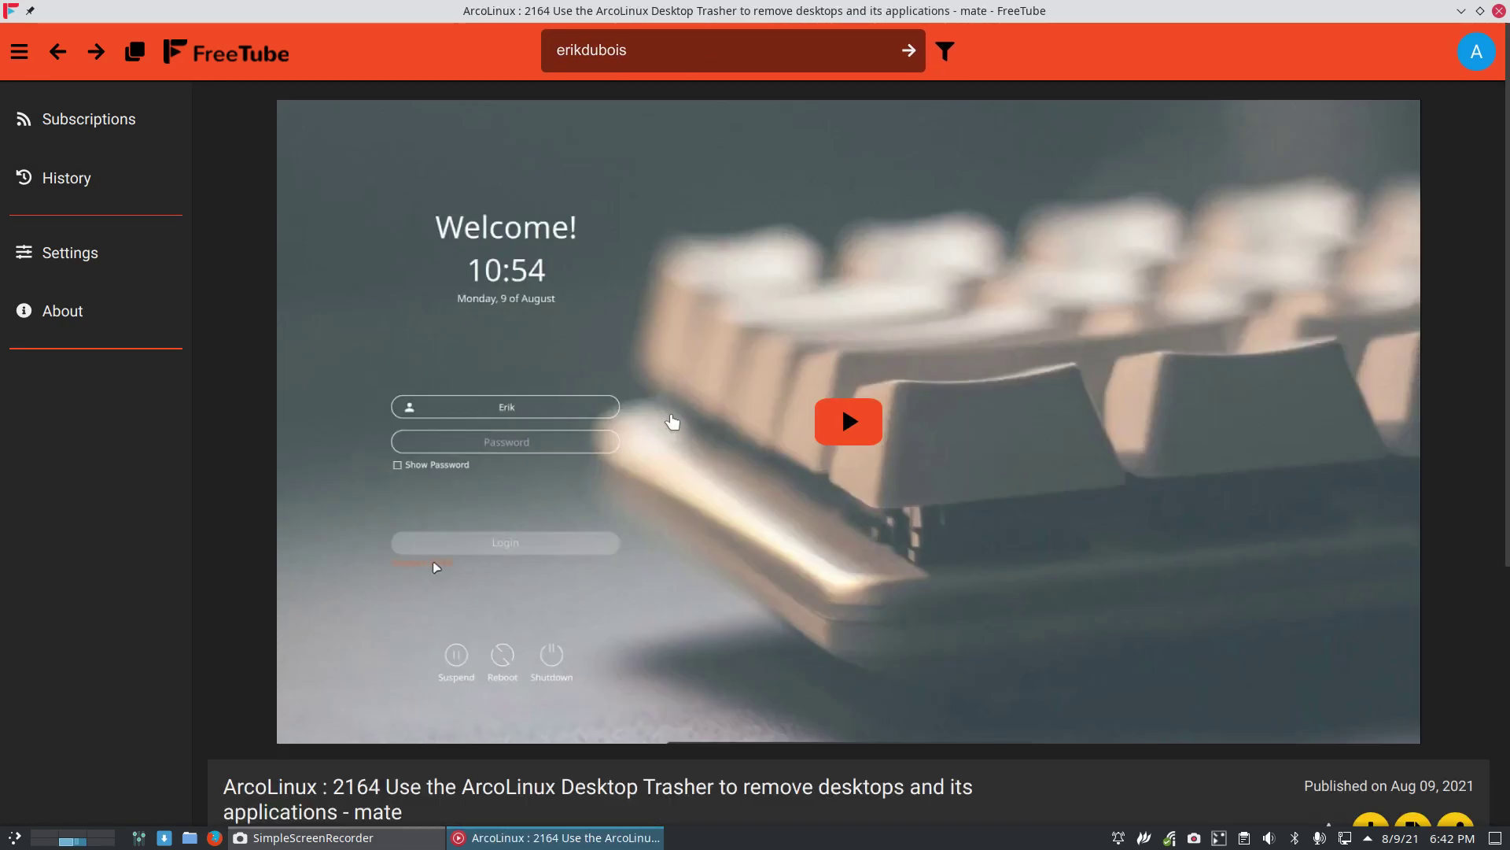